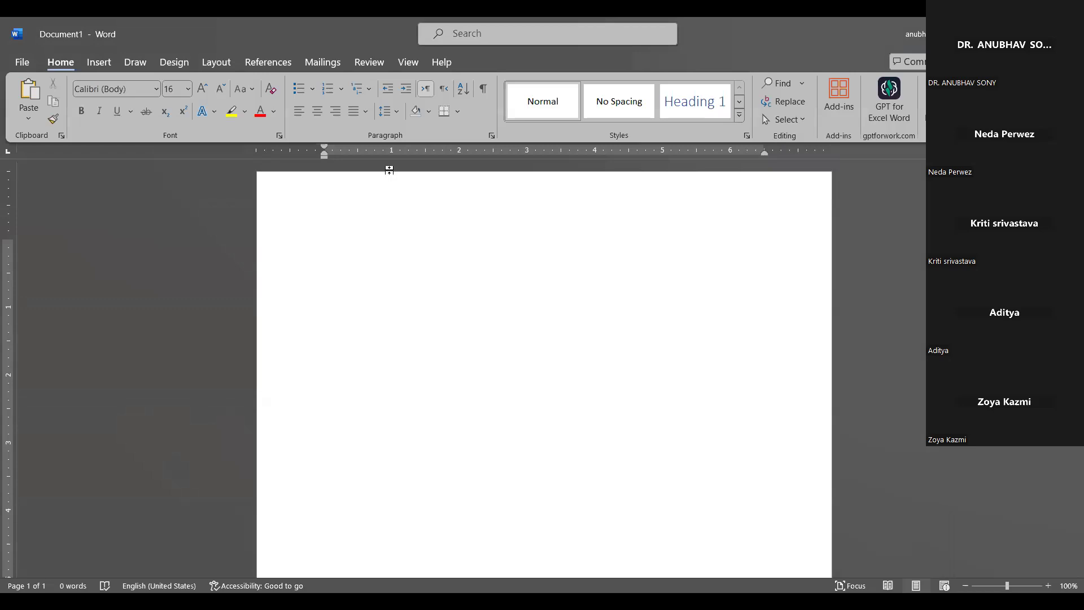
Start creating a new source for an in-text citation in the blank document
left_click(257, 70)
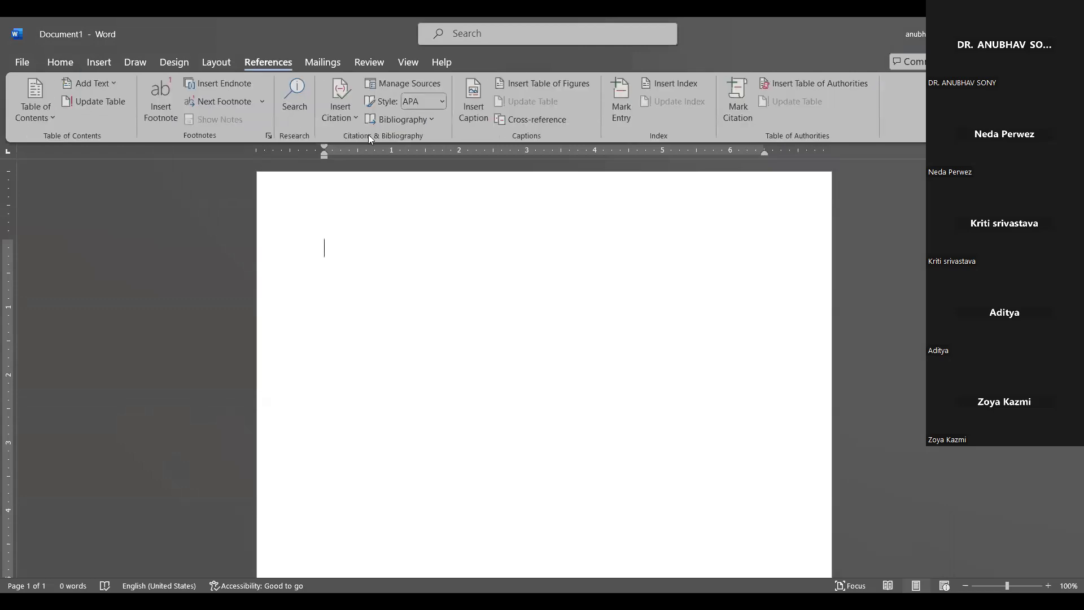
left_click(342, 121)
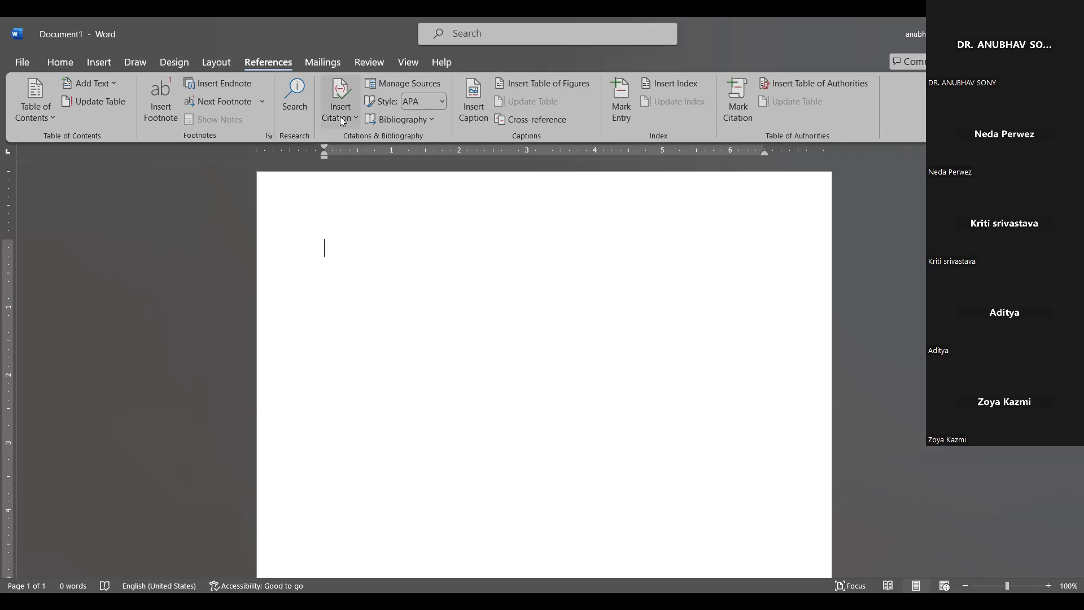
left_click(340, 122)
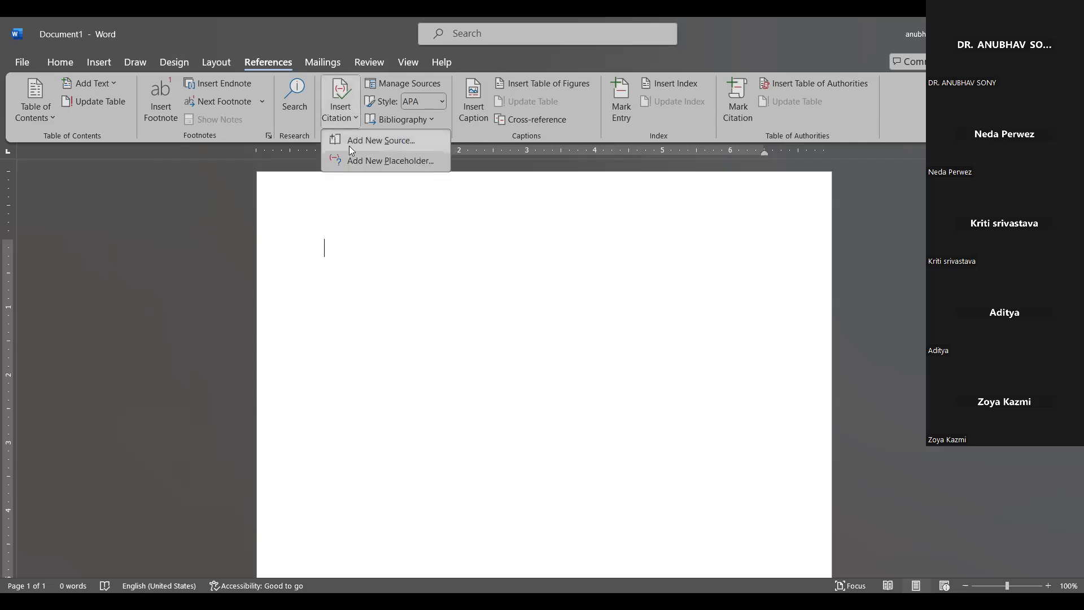
left_click(387, 161)
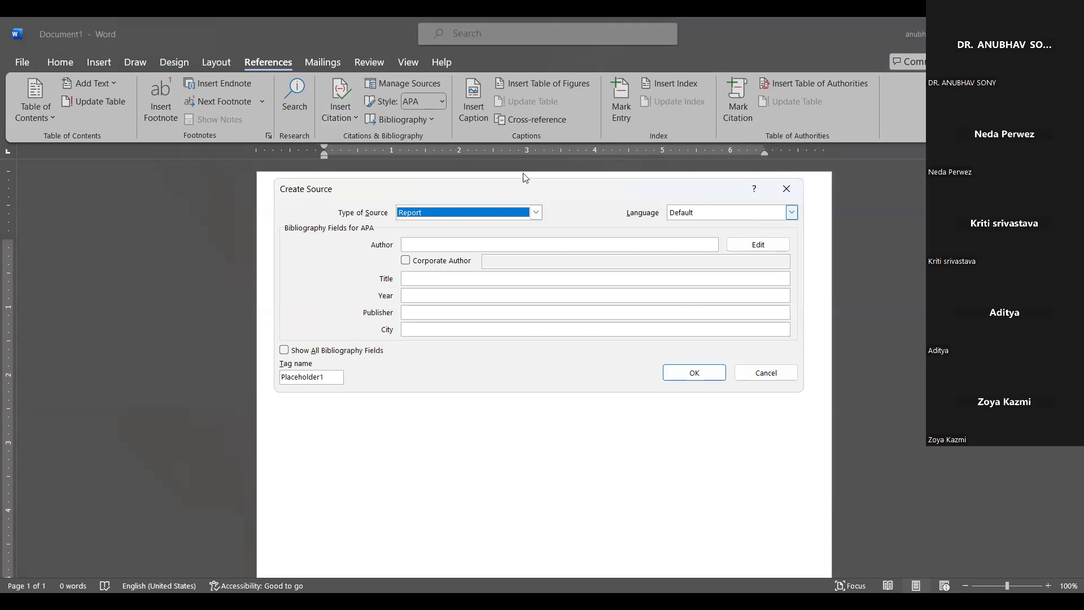
Set the new source's type to Journal Article
left_click(475, 217)
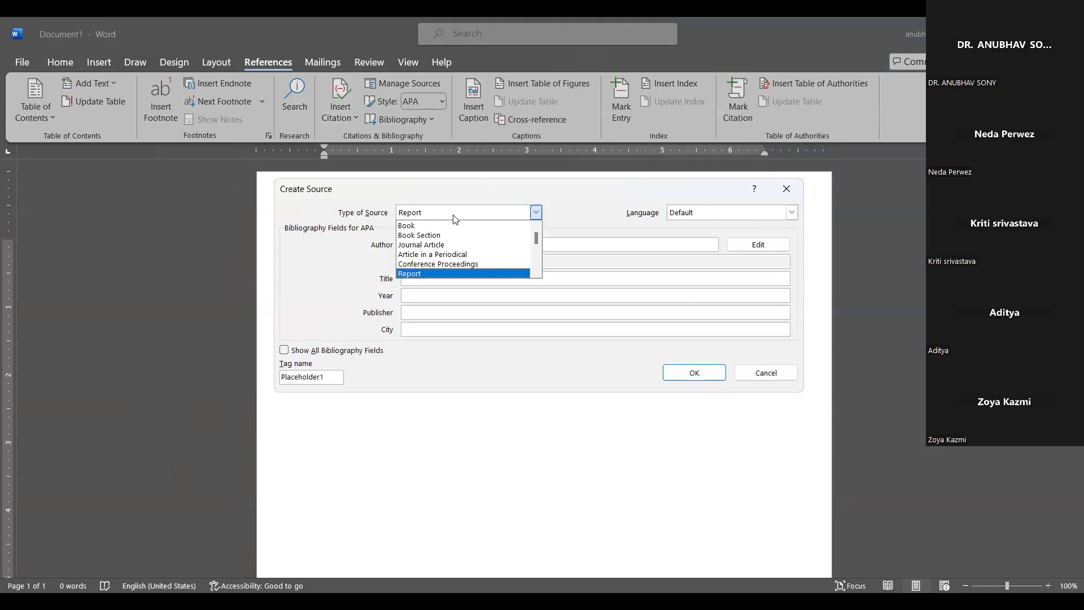
key("Up")
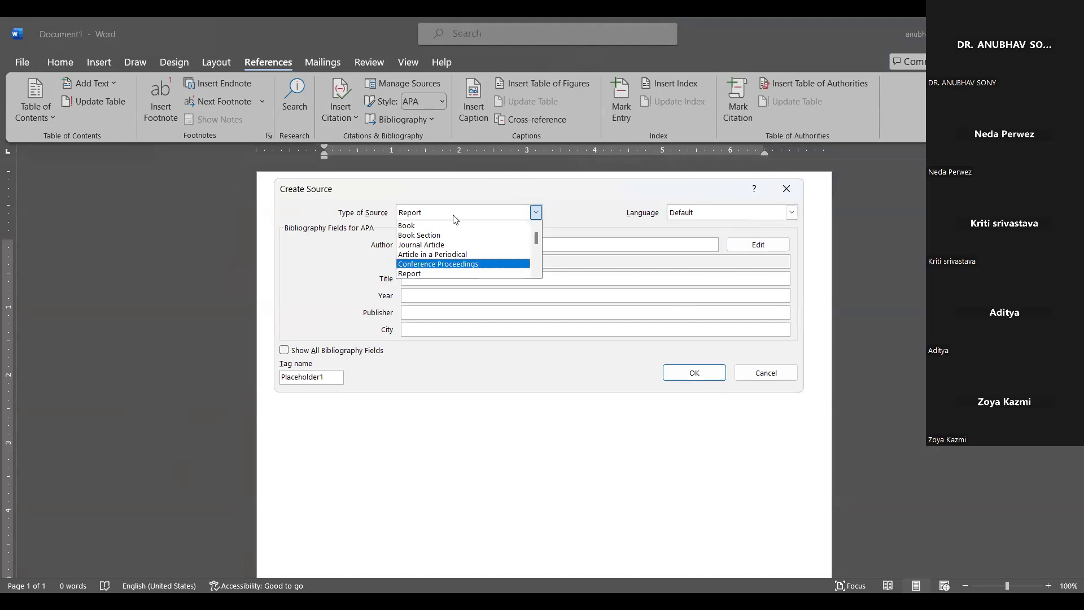
key("Up")
key("Up")
key("Up")
key("Up")
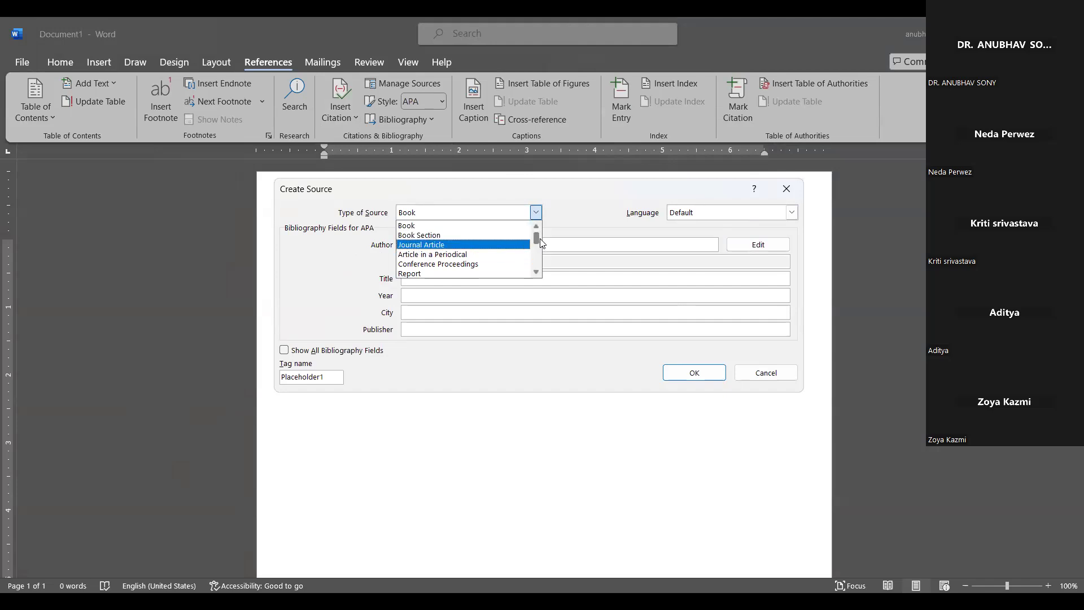
mouse_move(536, 242)
left_mouse_down()
mouse_move(538, 270)
mouse_move(536, 233)
left_mouse_up()
left_click(423, 244)
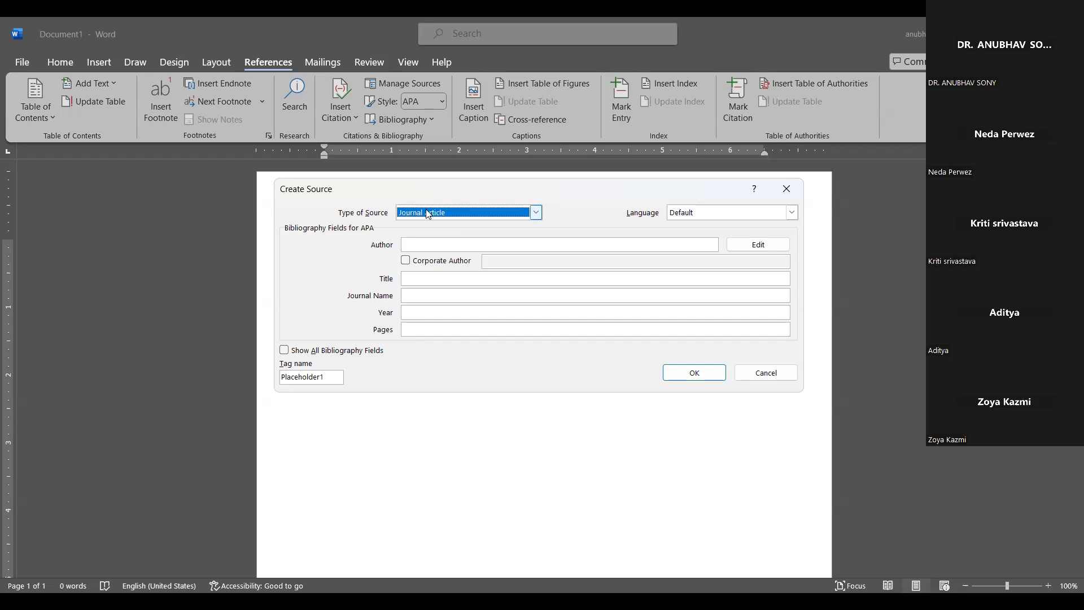
left_click(447, 224)
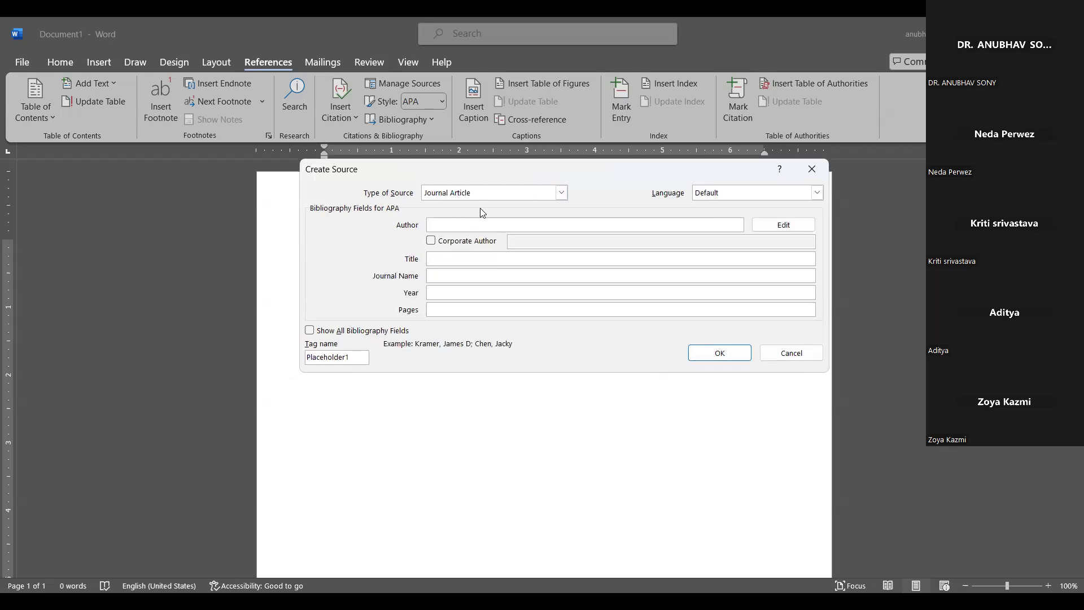
left_click_drag(487, 180, 479, 199)
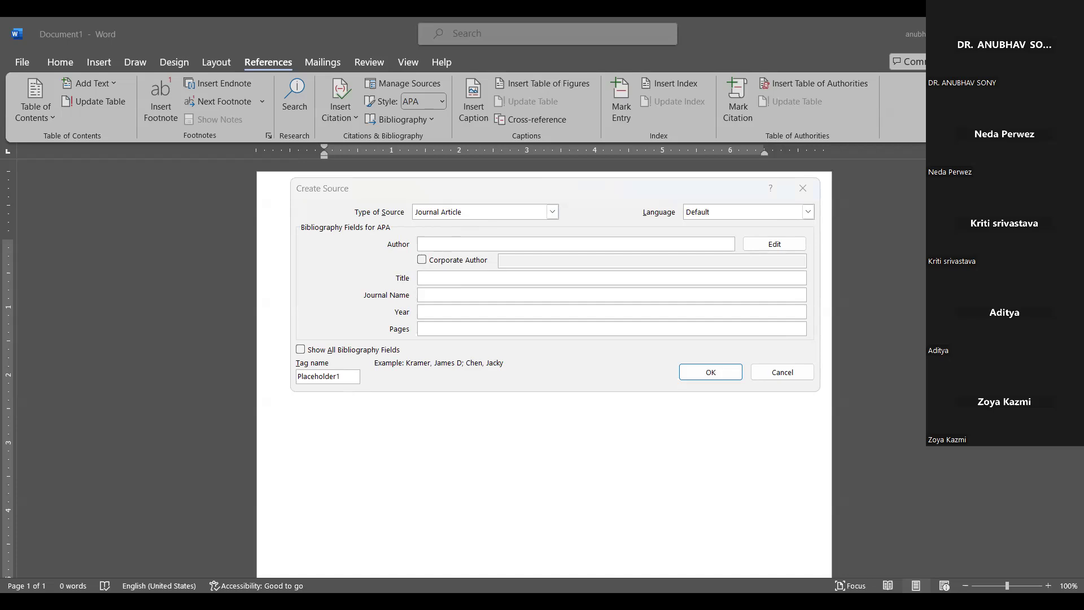
Switch to the browser and examine the i4.0.pdf paper's conference, title, abstract, journal, year and page range
left_click(608, 479)
key("alt+Tab")
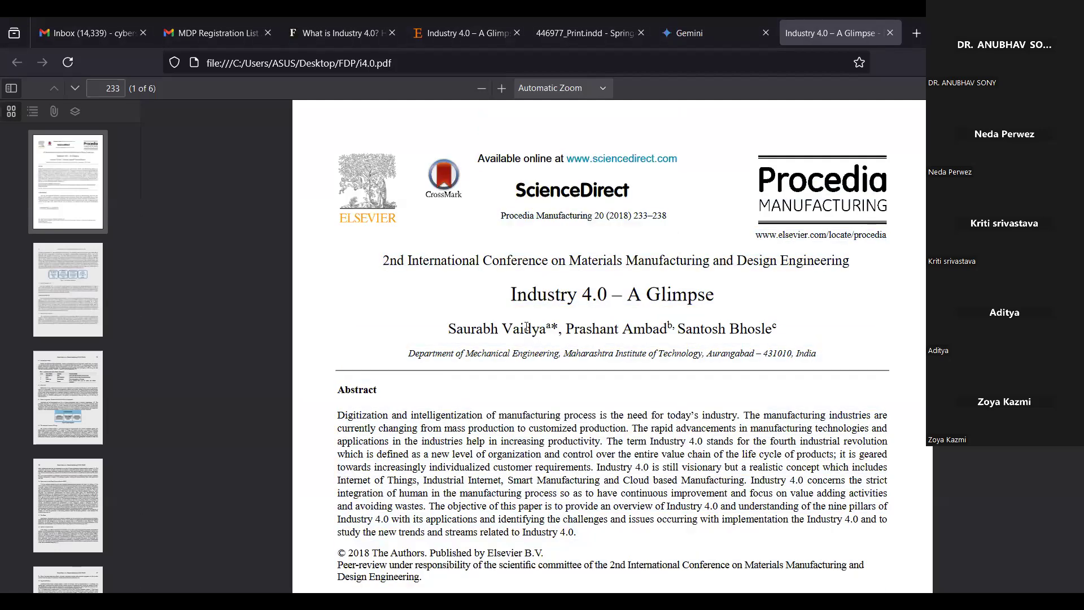
left_click_drag(388, 260, 778, 262)
left_click(778, 261)
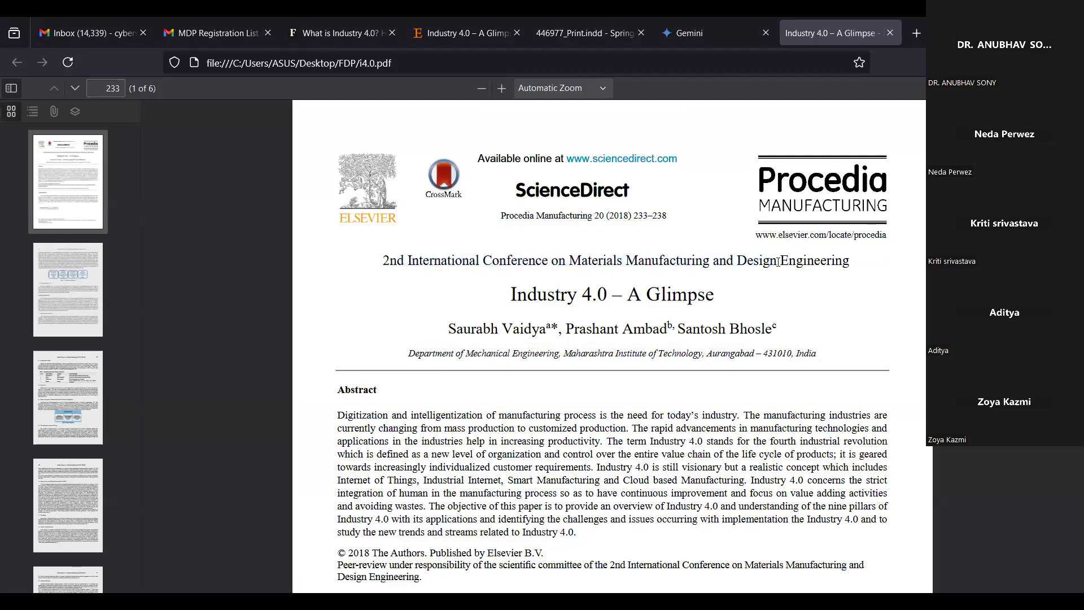
left_click_drag(530, 294, 687, 298)
left_click(687, 298)
scroll(389, 394, "down", 2)
scroll(389, 393, "down", 4)
scroll(389, 389, "up", 2)
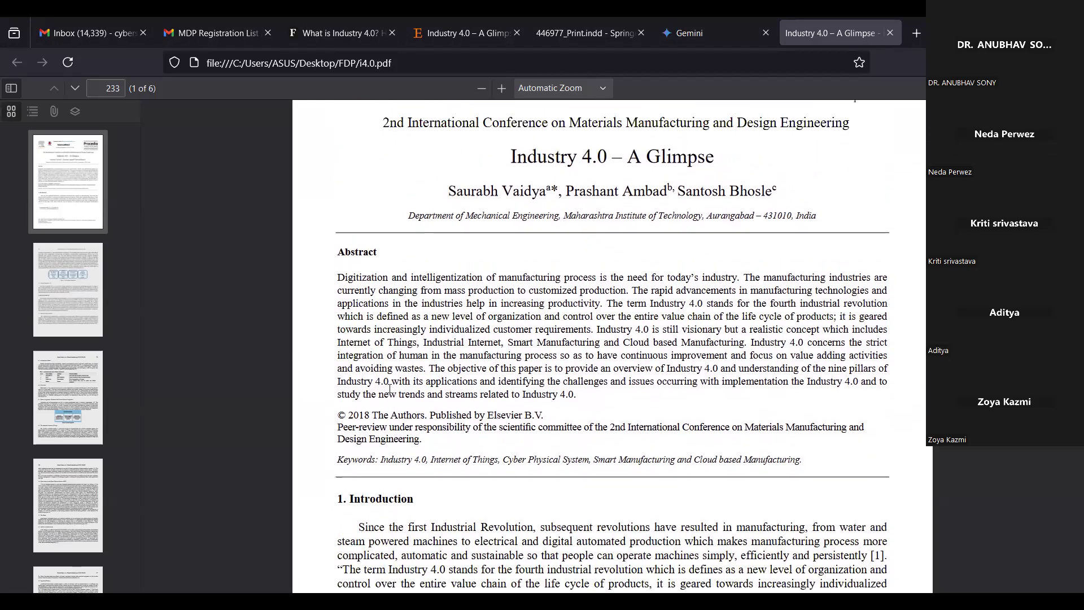
scroll(389, 388, "up", 3)
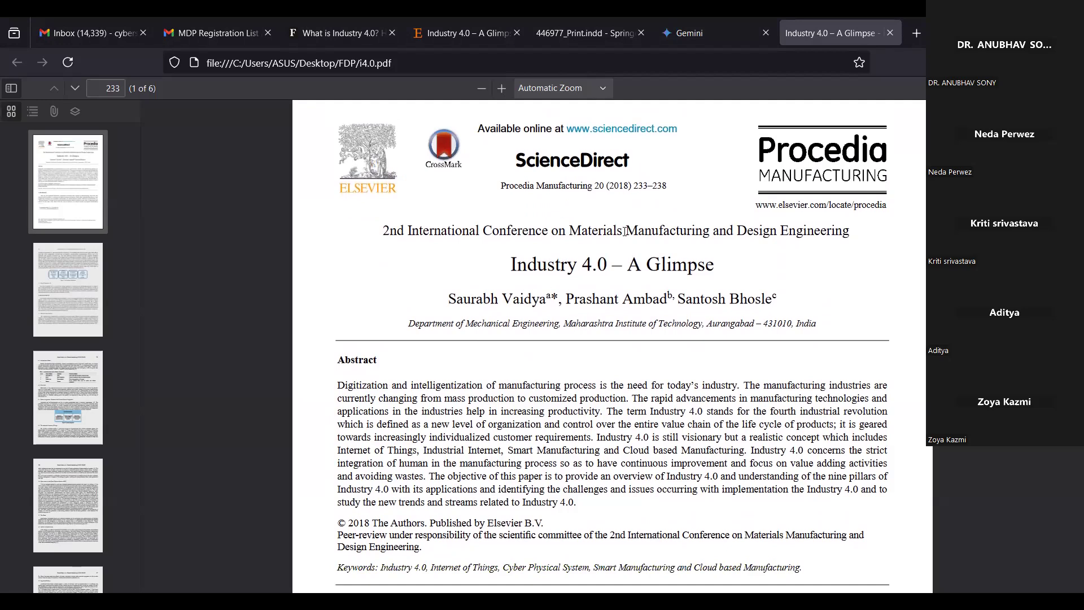
left_click_drag(594, 185, 667, 185)
double_click(659, 185)
left_click(602, 190)
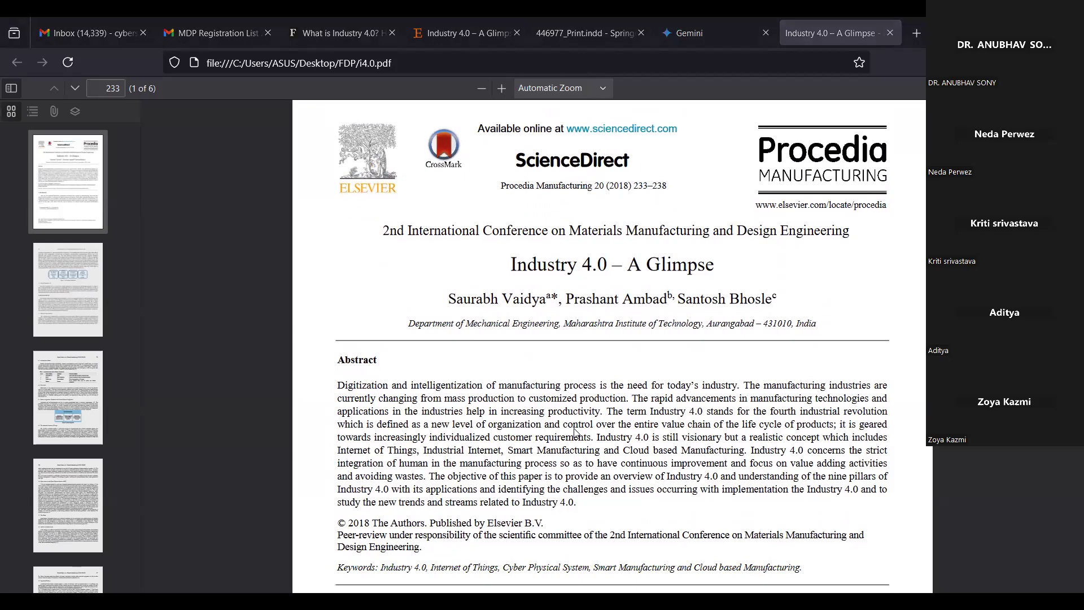
Switch back to Word and enter both authors as surname, first name, separated by a semicolon
key("alt+Tab")
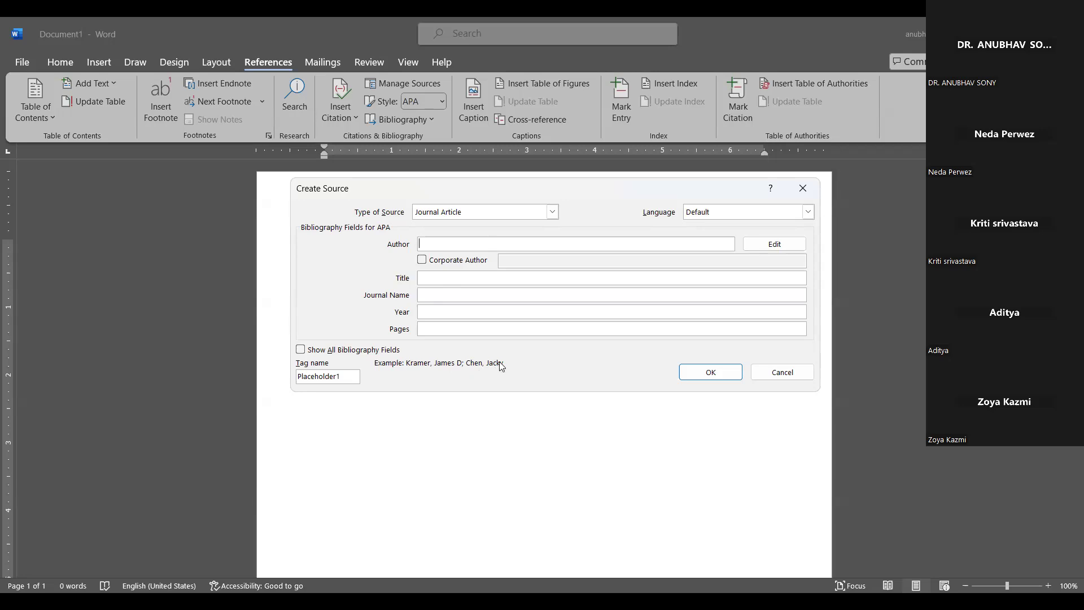
left_click(432, 243)
type("Sony, Anubhav;")
type("A")
key("BackSpace")
type("z")
key("BackSpace")
type("Narayan, A")
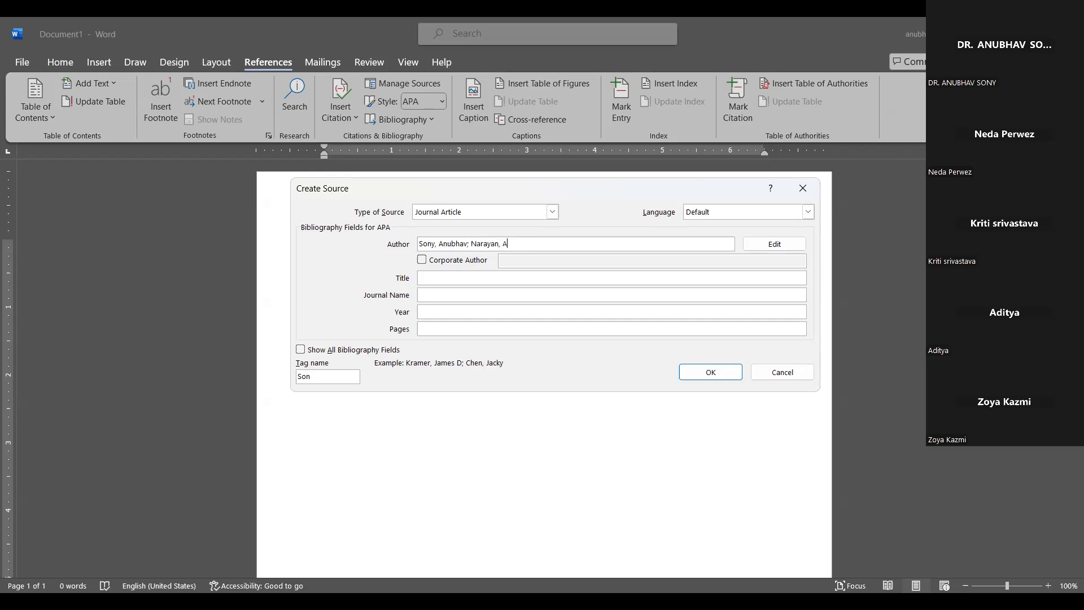
type("dit")
type("ya")
key("Caps_Lock")
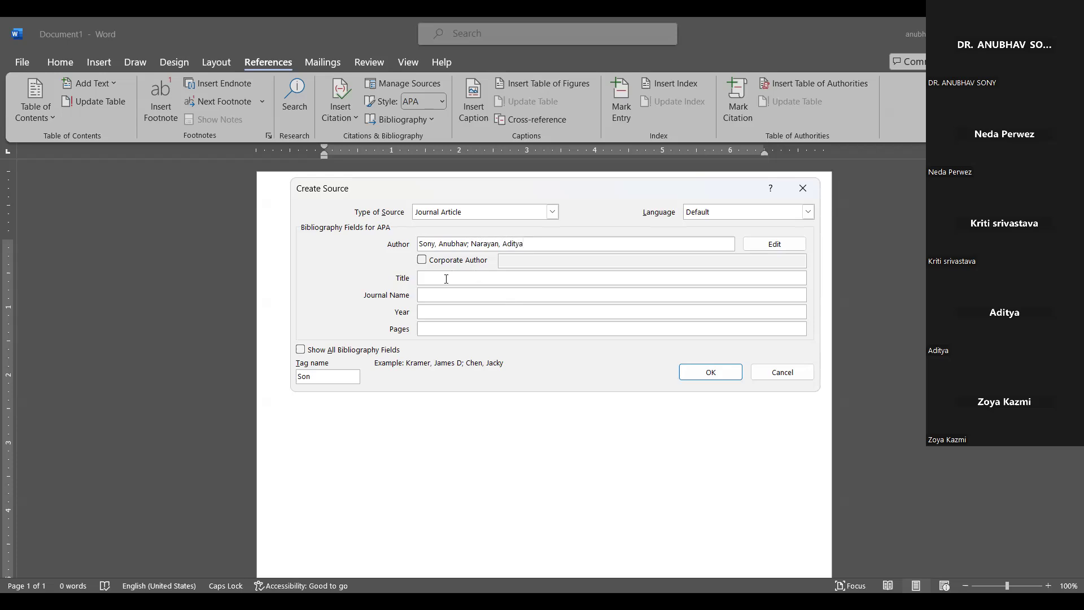
Enter the source title "Industry 4.0 – A Glimpse" and the journal name "Procedia Manufacturing"
left_click(446, 279)
left_click(472, 278)
type("Industry 4.0 – A Glimpse")
key("Tab")
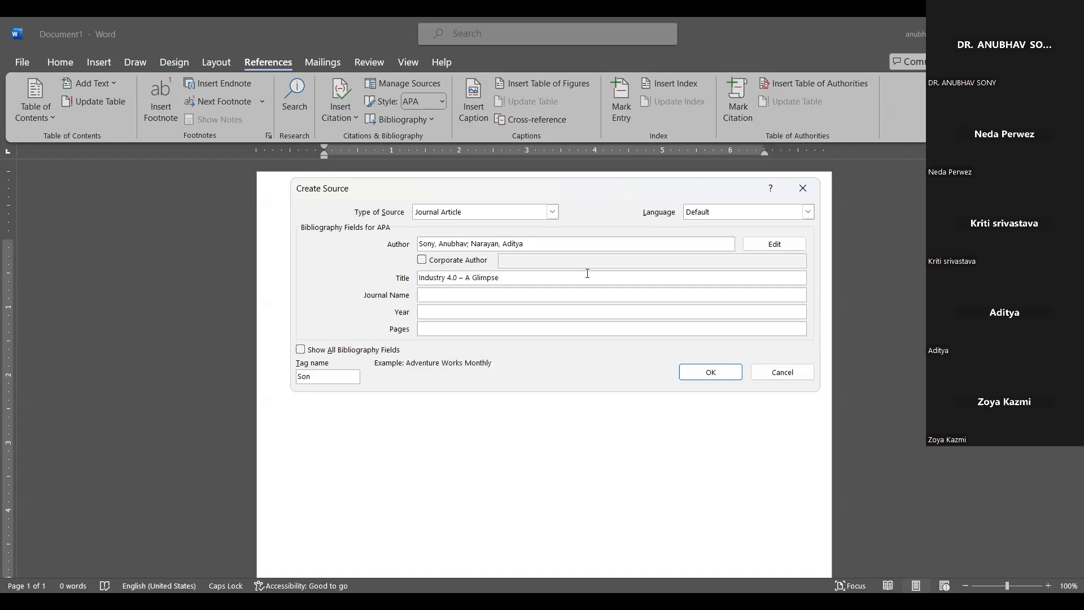
key("alt+Tab")
left_click(595, 189)
type("Procedia Manufacturing")
Set the year to 2020 and the pages to 25-35, and confirm the source to insert its citation
left_click(535, 311)
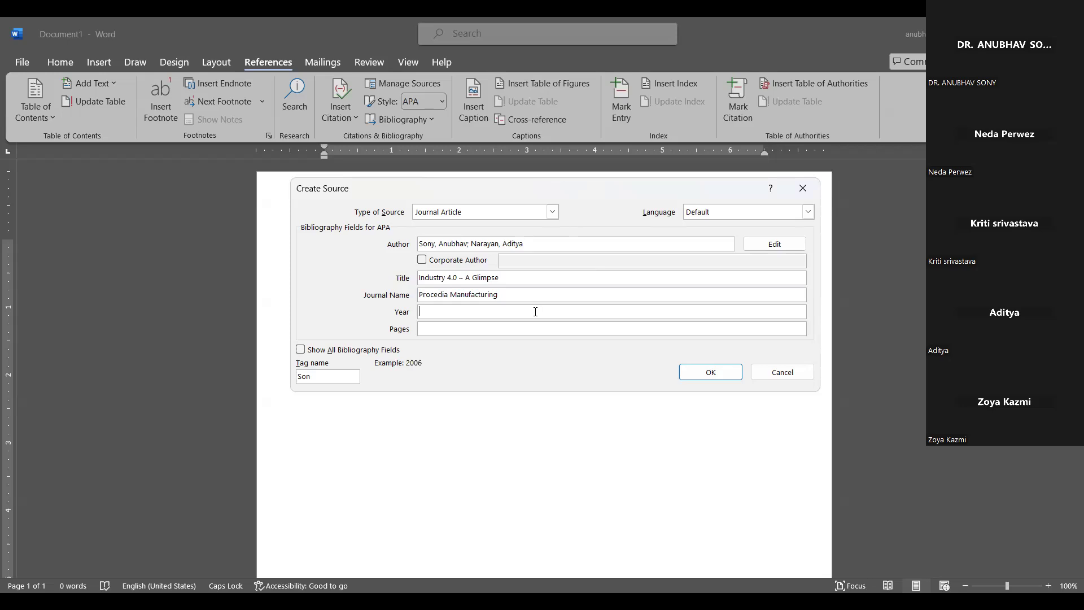
type("2020")
left_click(419, 329)
type("25-35")
left_click(698, 372)
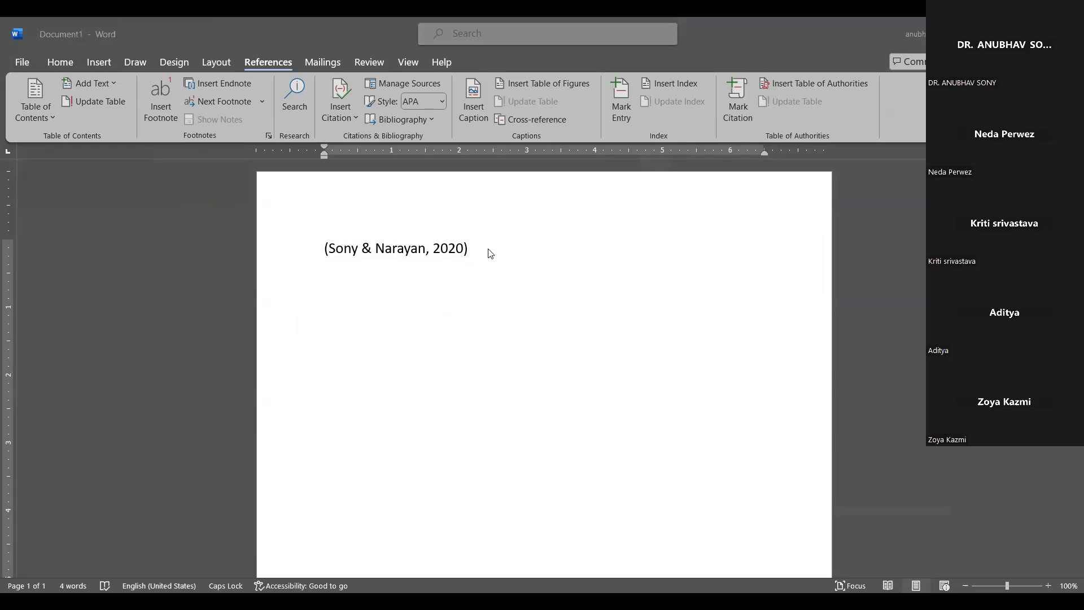
Paste the abstract passage starting "The term Industry 4.0 stands for" as text only after the citation
type("The term Industry 4.0 stands for the fourth industrial revolution which is defined as a new level of organization and control over the entire value chain of the life cycle of products; it is geared towards increasingly individualized customer requirements. Industry 4.0 is still visionary but a realistic concept which includes Internet of Things, Industrial Internet, Smart Manufacturing and Cloud based Manufacturing. Industry 4.0 concerns the strict integration of human in the manufacturing process so as to have continuous improvement and focus on value adding activities and avoiding wastes. The objective of this paper is to provide an overview of Industry 4.0 and understanding of the nine pillars of Industry 4.0 with its applications and identifying the challenges and issues occurring with implementation the Industry 4.0 and to study the new trends and streams related to Industry 4.0.")
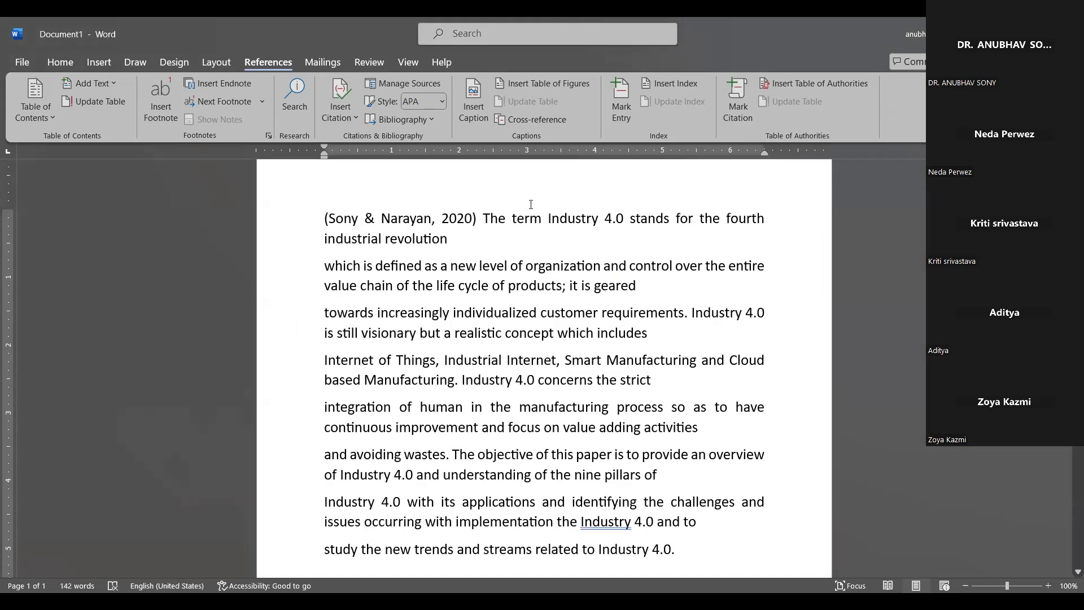
key("ctrl+z")
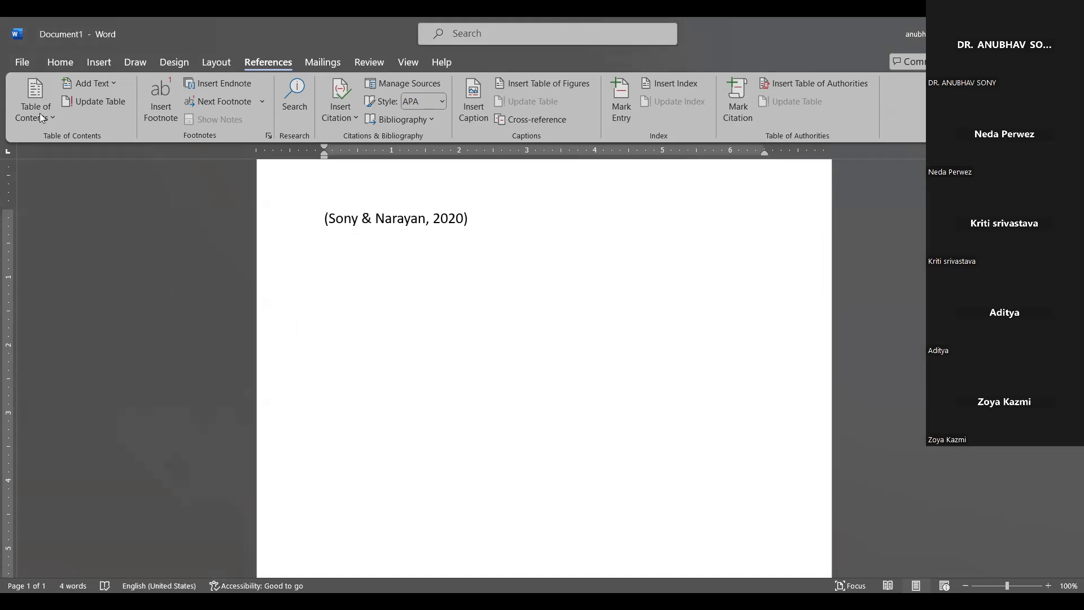
left_click(60, 62)
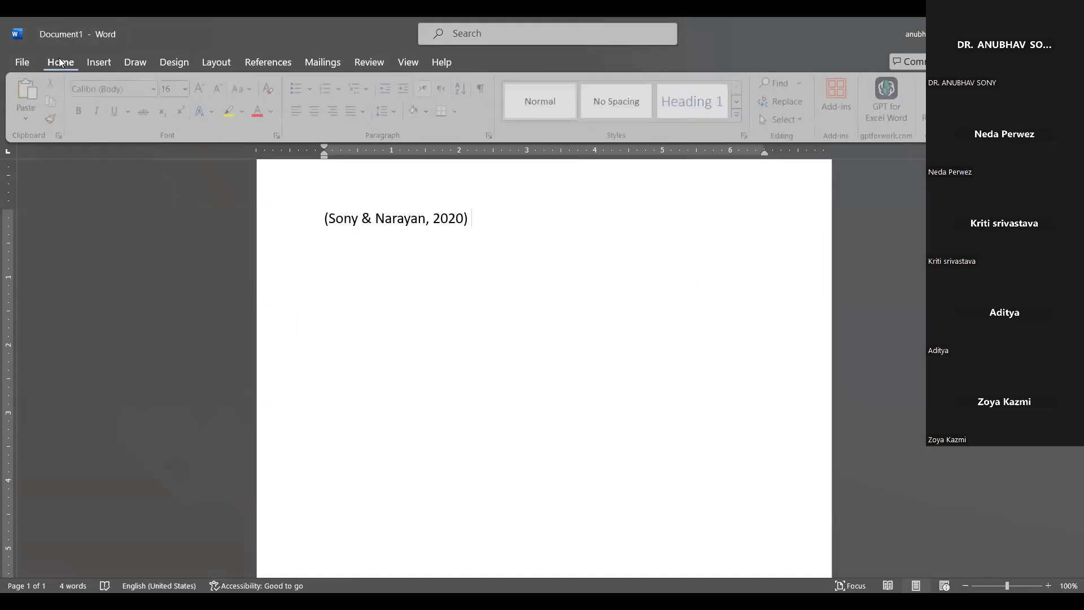
left_click(28, 119)
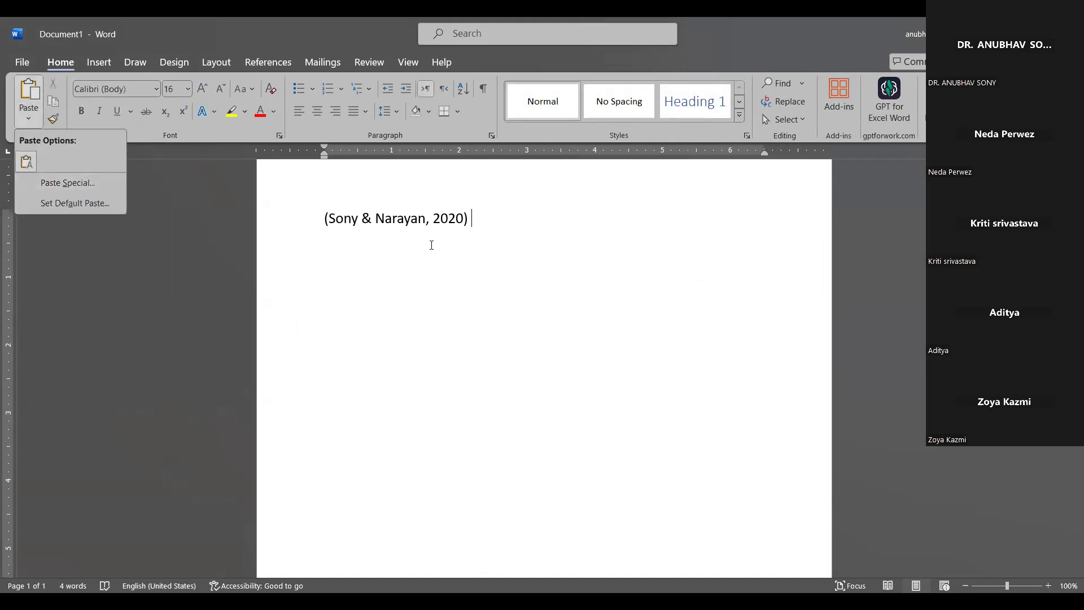
type("The term Industry 4.0 stands for the fourth industrial revolution which is defined as a new level of organization and control over the entire value chain of the life cycle of products; it is geared  towards increasingly individualized customer requirements. Industry 4.0 is still visionary but a realistic concept which includes Internet of Things, Industrial Internet, Smart Manufacturing and Cloud based Manufacturing. Industry 4.0 concerns the strict integration of human in the manufacturing process so as to have continuous improvement and focus on value adding activities and avoiding wastes. The objective of this paper is to provide an overview of Industry 4.0 and understanding of the nine pillars of Industry 4.0 with its applications and identifying the challenges and issues occurring with implementation the Industry 4.0 and to study the new trends and streams related to Industry 4.0.")
Remove the paragraph breaks in the first part of the passage, joining the lines through "strict integration of human"
left_click(474, 242)
key("Delete")
key("Down")
key("Down")
key("Delete")
key("Down")
key("Down")
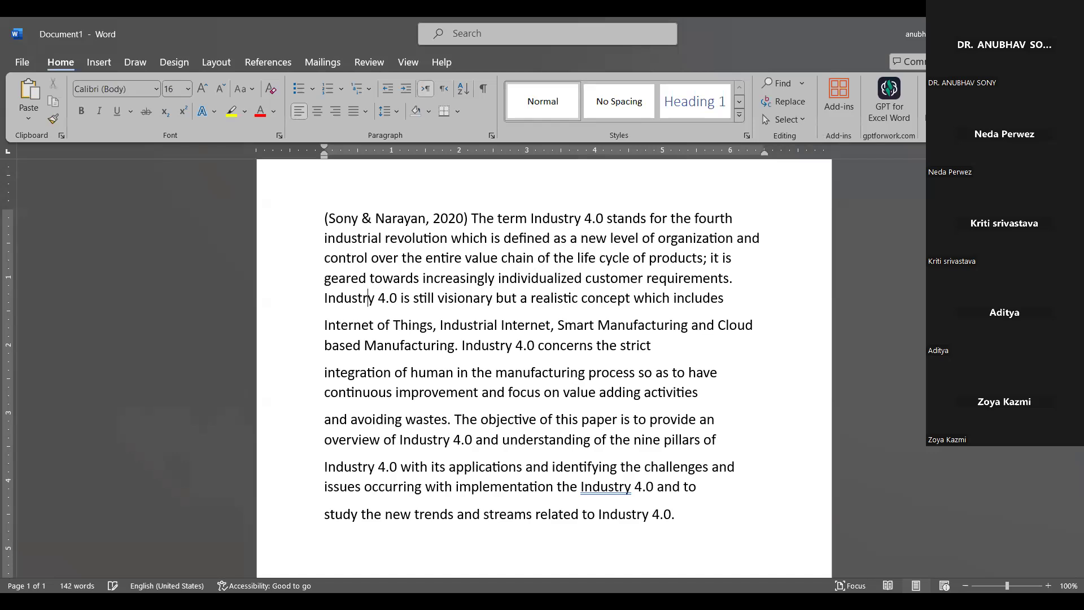
key("Home")
key("BackSpace")
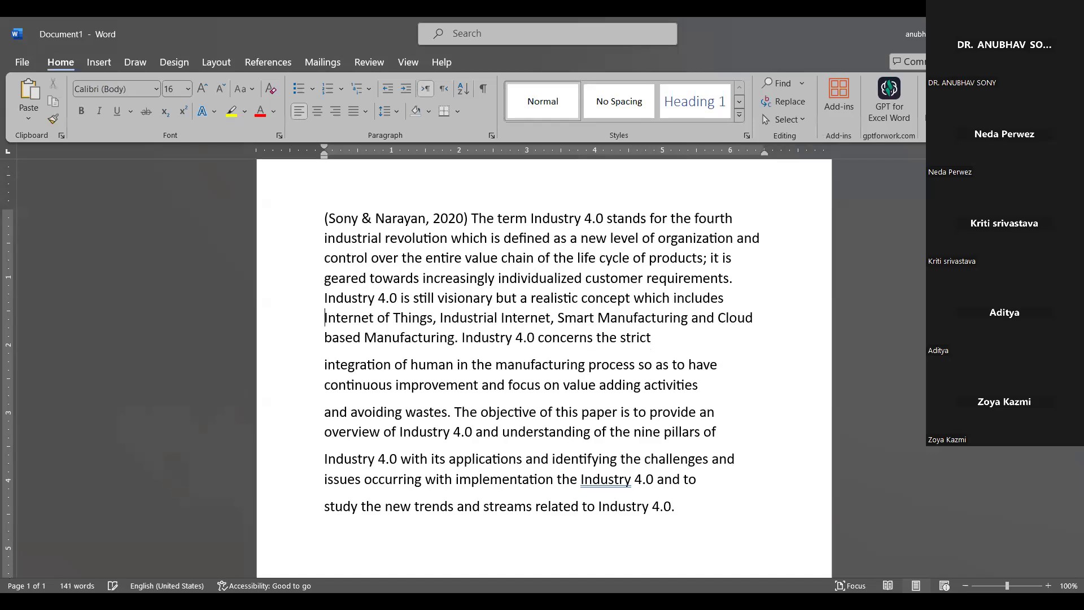
key("Down")
key("BackSpace")
Join the remaining lines from "and avoiding wastes" to the end, making the passage one paragraph
key("Down")
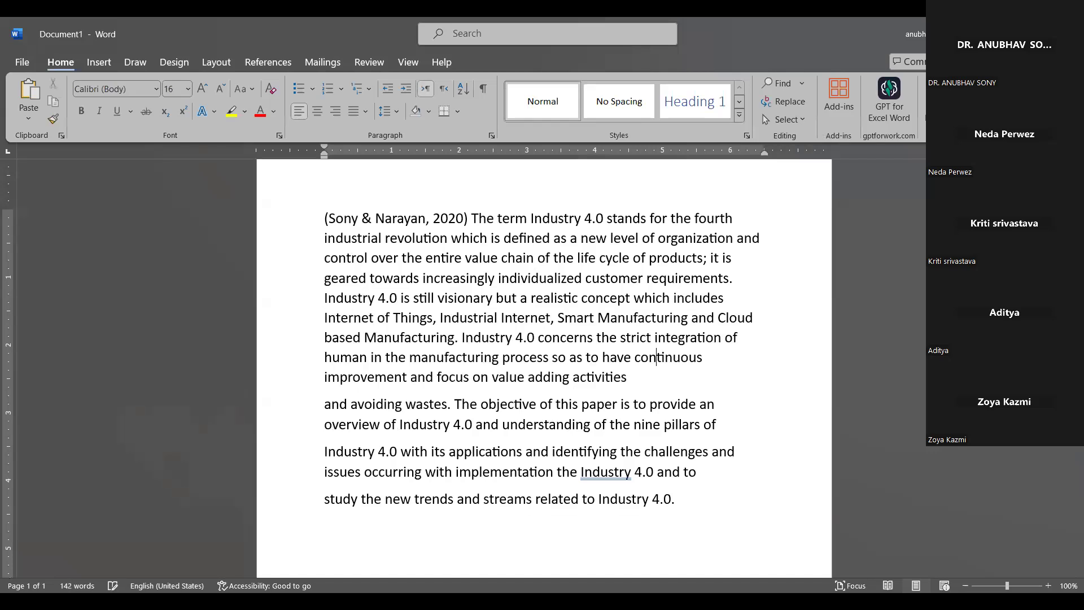
key("Down")
key("Down")
key("Home")
key("BackSpace")
key("Down")
key("Down")
key("Delete")
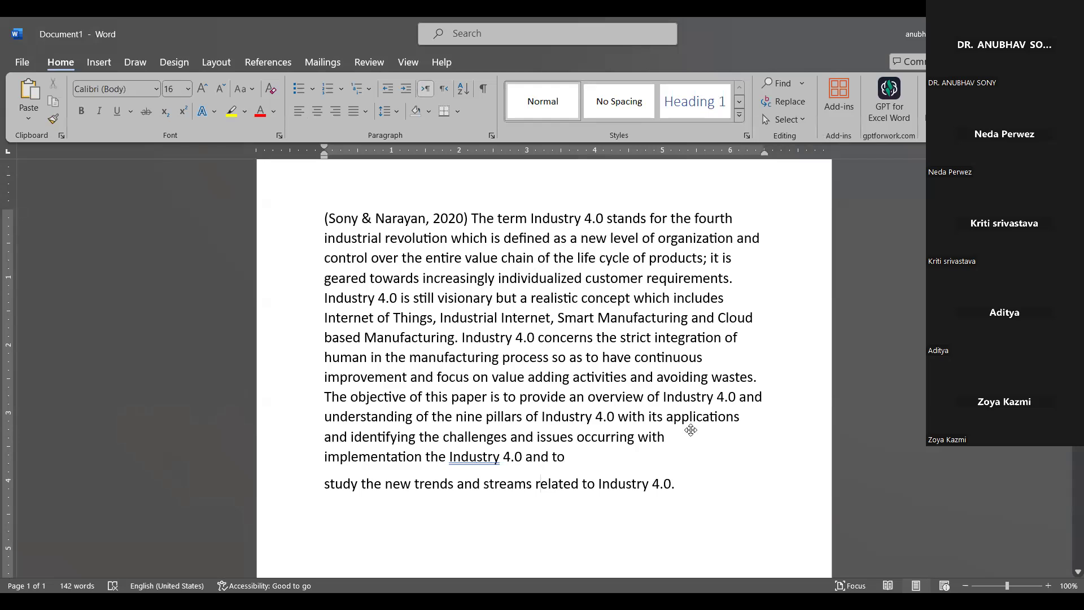
left_click(694, 435)
key("Delete")
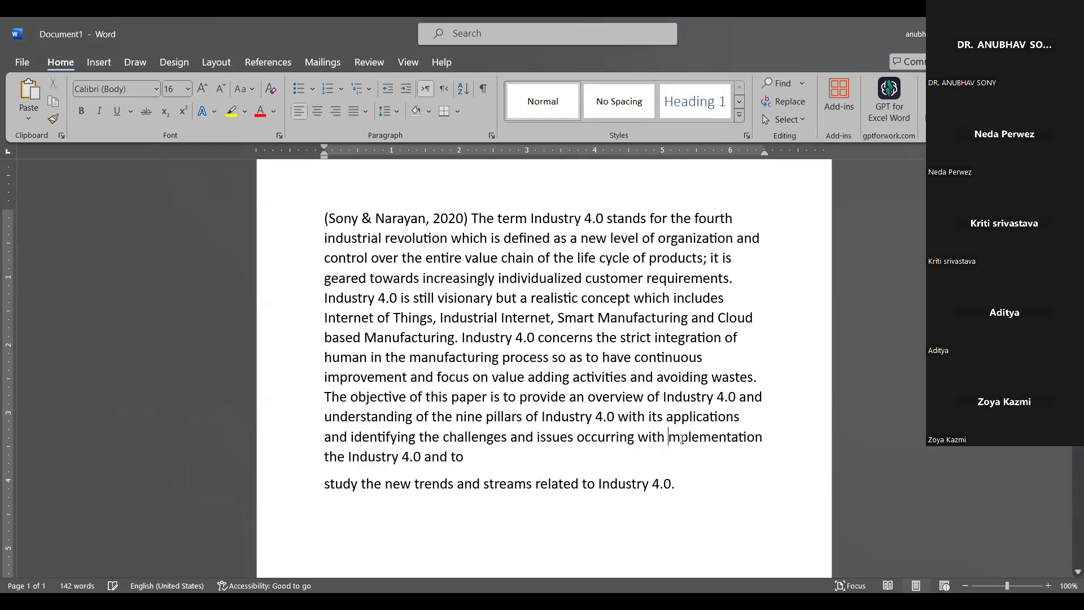
key("Down")
key("Delete")
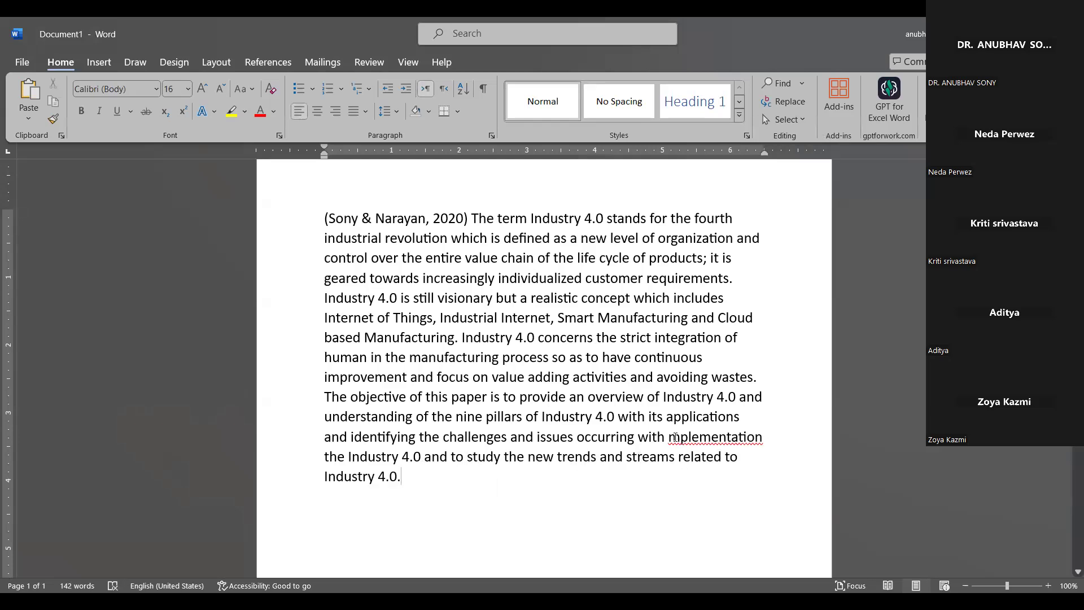
Justify the abstract paragraph and place the cursor at the end of the document
left_click_drag(700, 439, 486, 232)
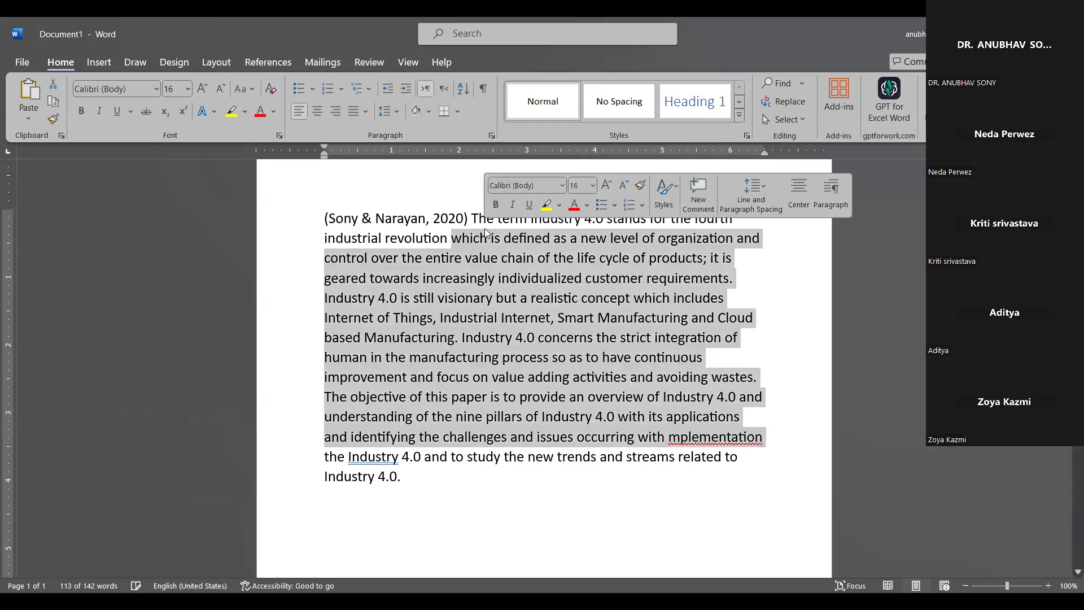
key("ctrl+j")
key("ctrl+End")
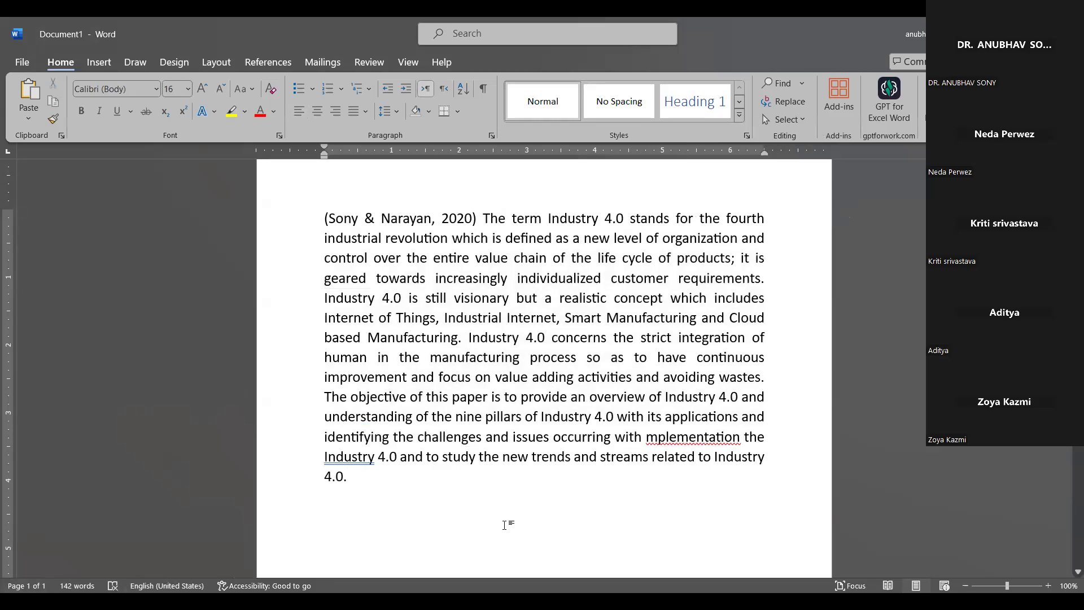
Start a new citation source of type Book with the authors "ABc, xyz; 123, 789"
left_click(270, 65)
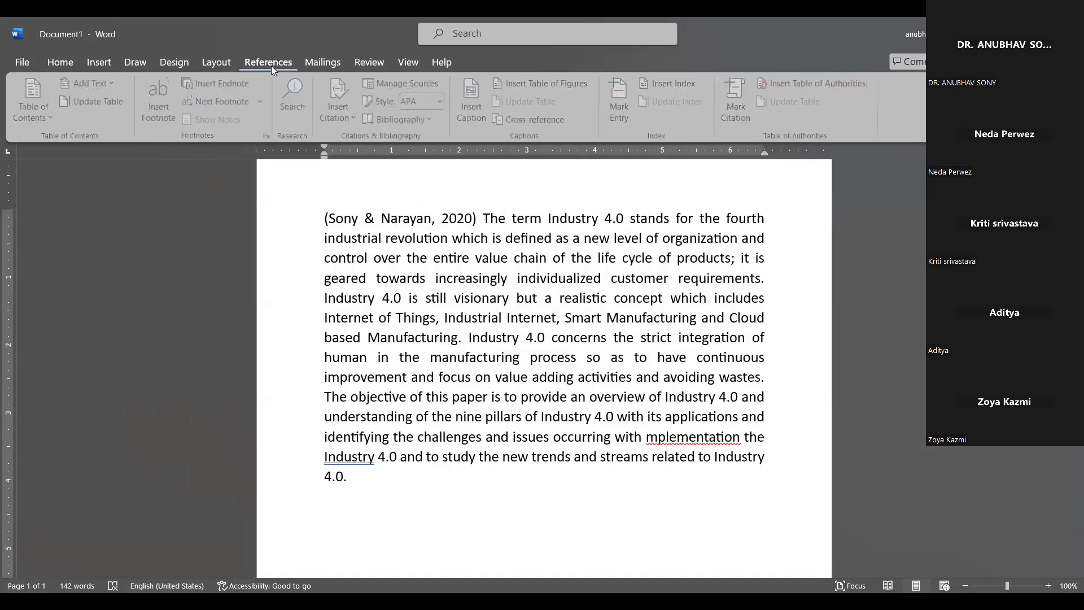
left_click(342, 114)
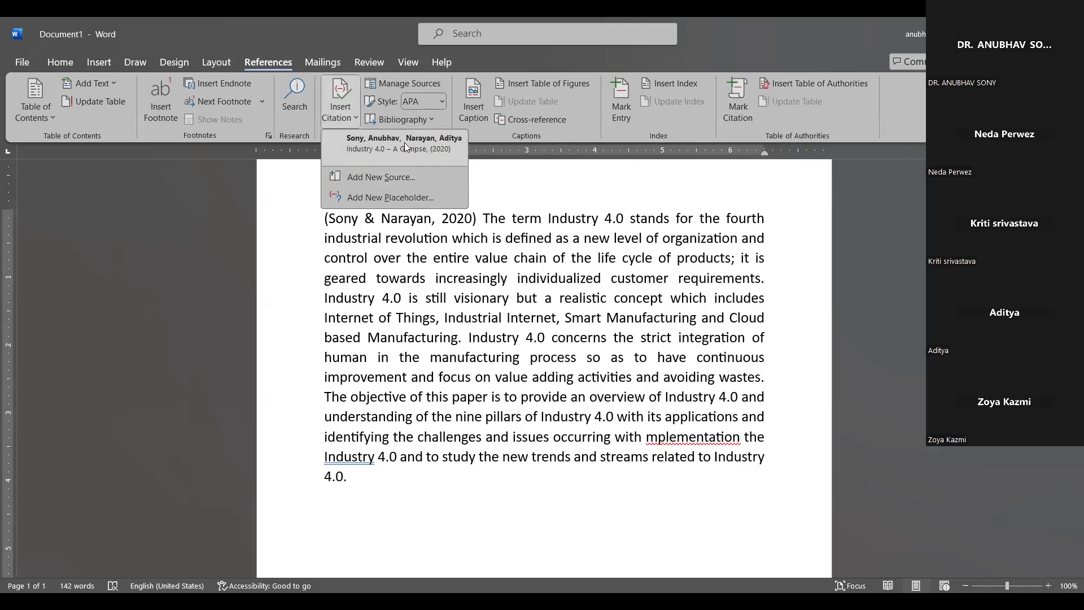
left_click(365, 176)
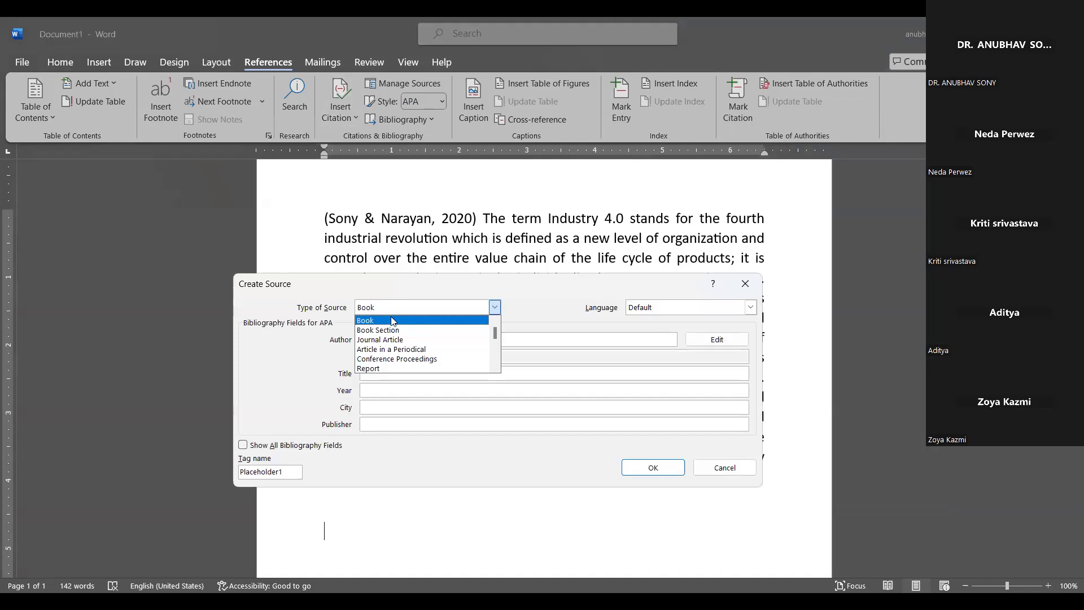
left_click(391, 320)
left_click(382, 341)
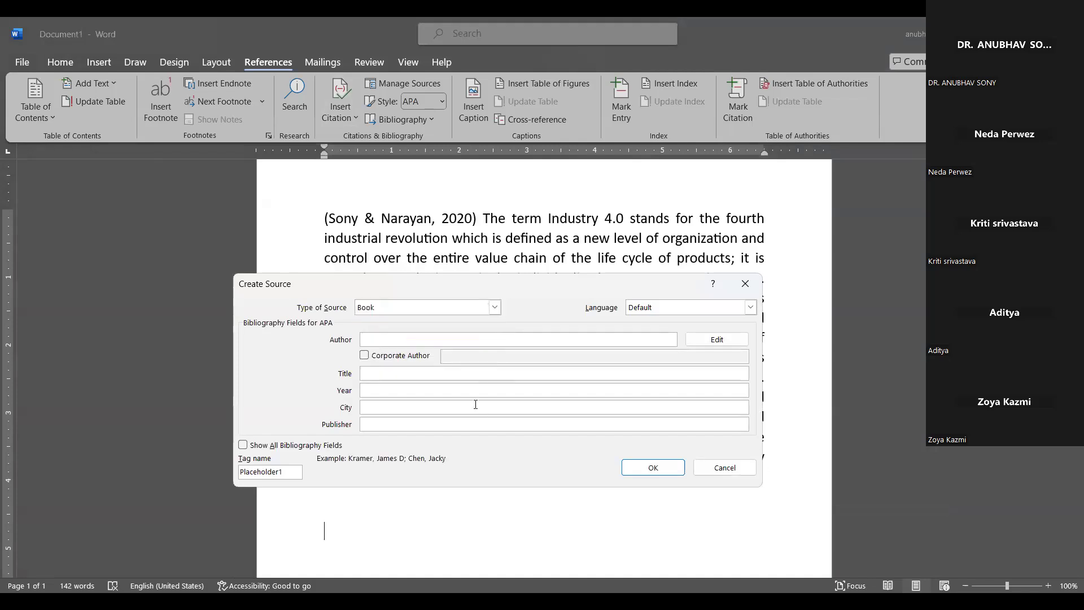
type("ABc, xyz")
type("; 123, 789")
Fill in the book's title "How to write references", year 2024, city Kanpur and publisher "123Emrald"
left_click(421, 372)
type("Ho")
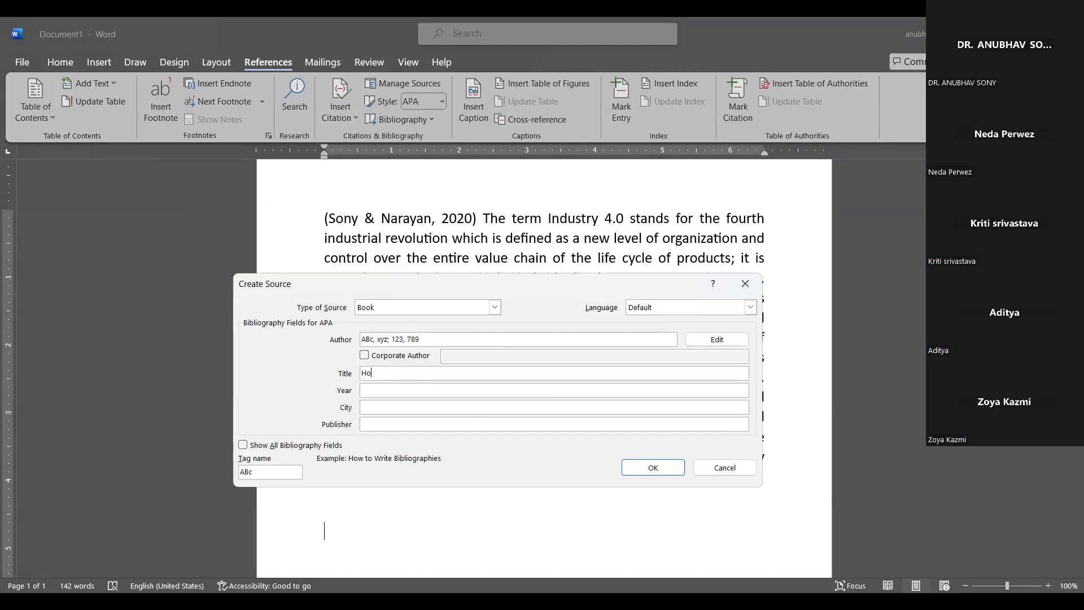
type("w to write references")
key("Tab")
type("2024")
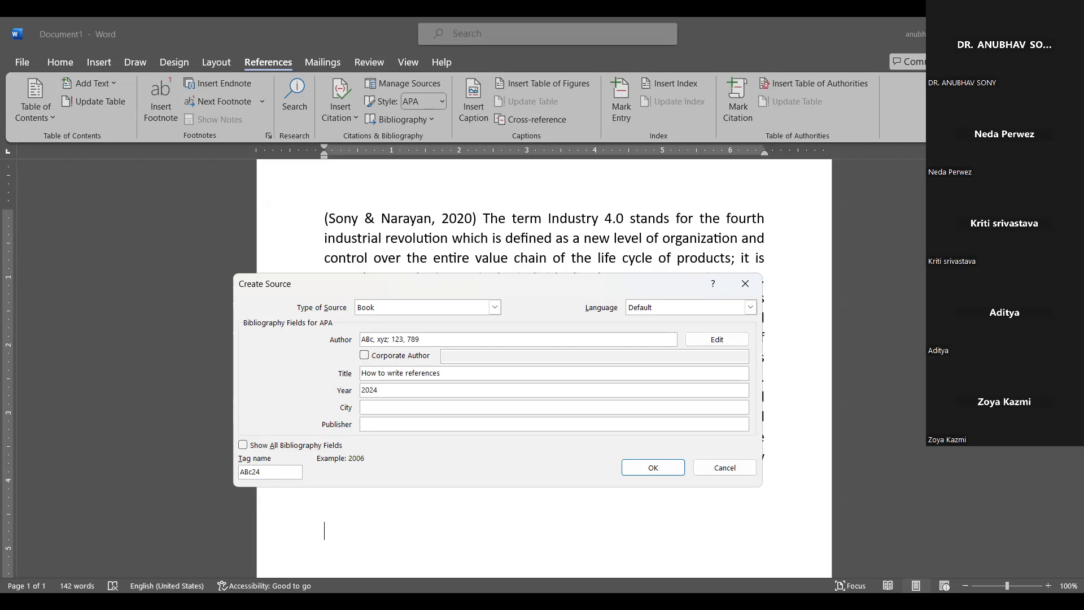
key("Tab")
type("Kanpur")
key("Tab")
type("123Emrald")
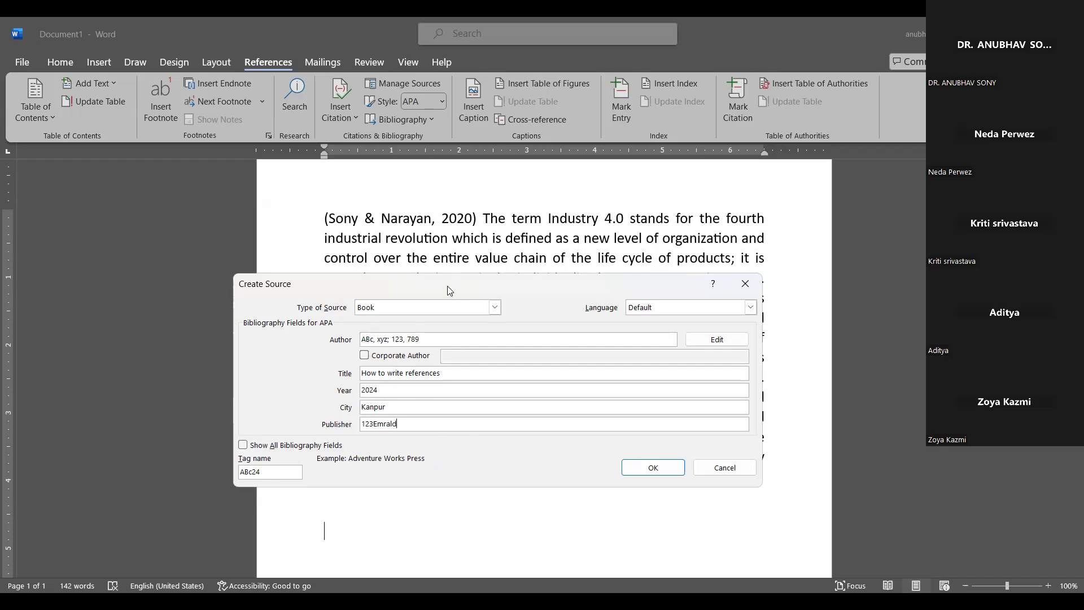
Show all bibliography fields, set the standard number to "ISBN: 5555-6666" and insert the book's citation
left_click_drag(450, 290, 497, 240)
left_click(290, 496)
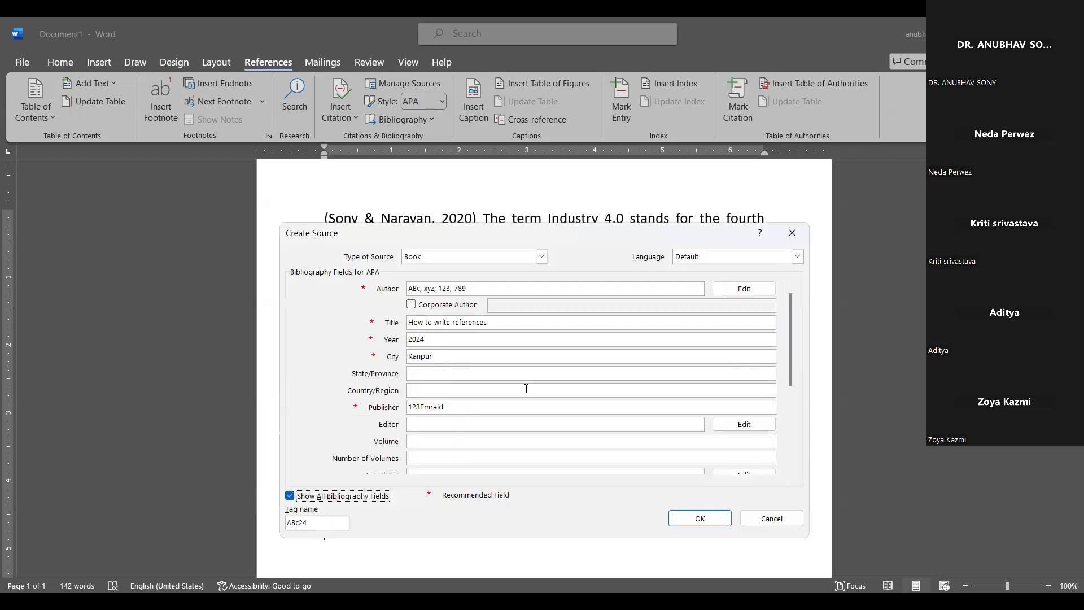
left_click_drag(790, 344, 790, 425)
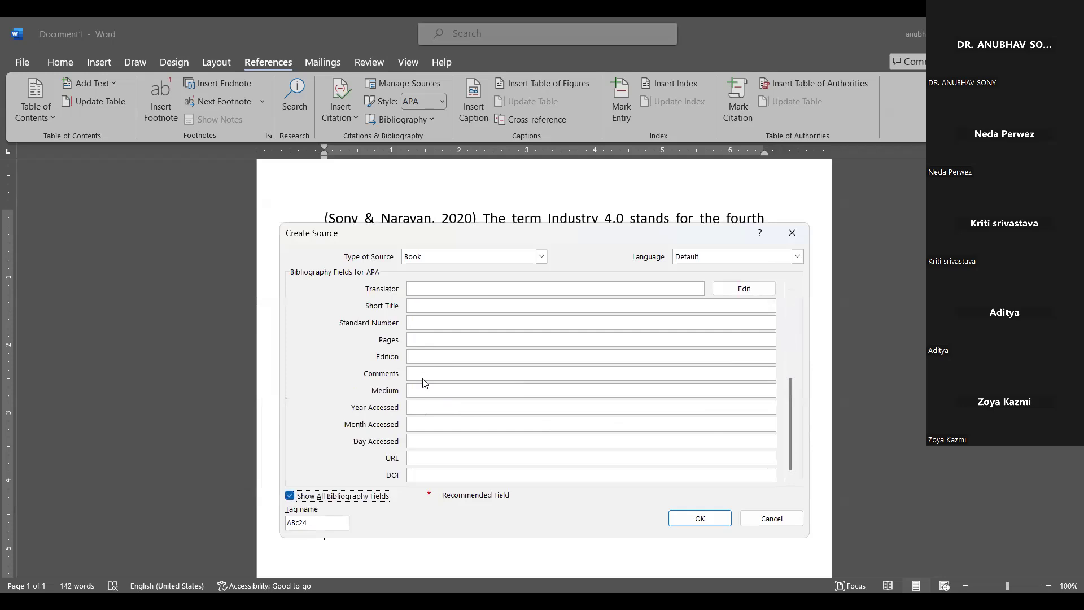
left_click(426, 307)
left_click(425, 323)
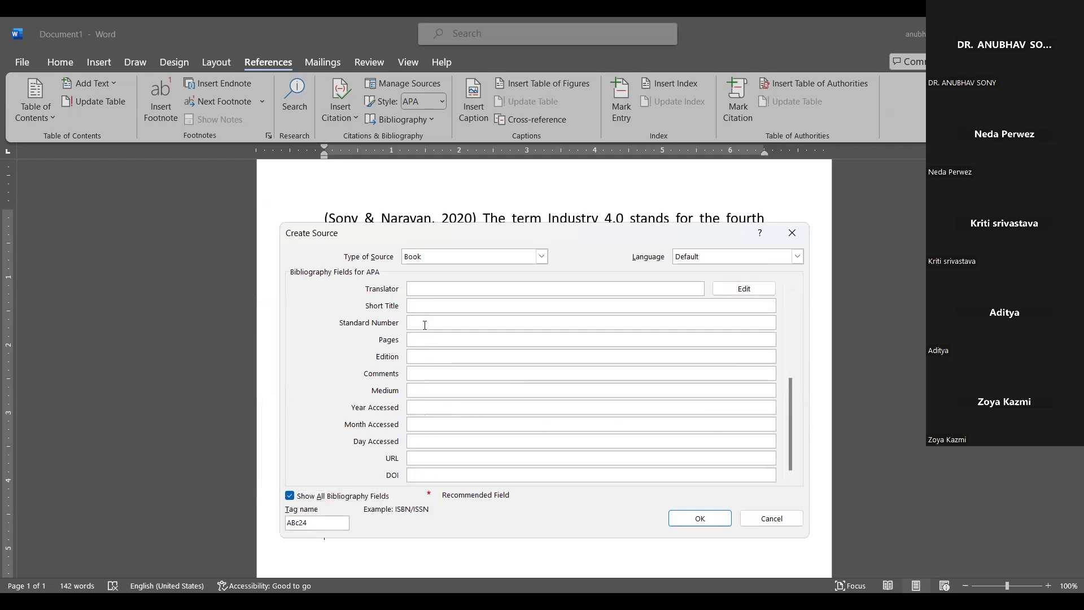
type("ISBN: 5555-6666")
left_click(709, 515)
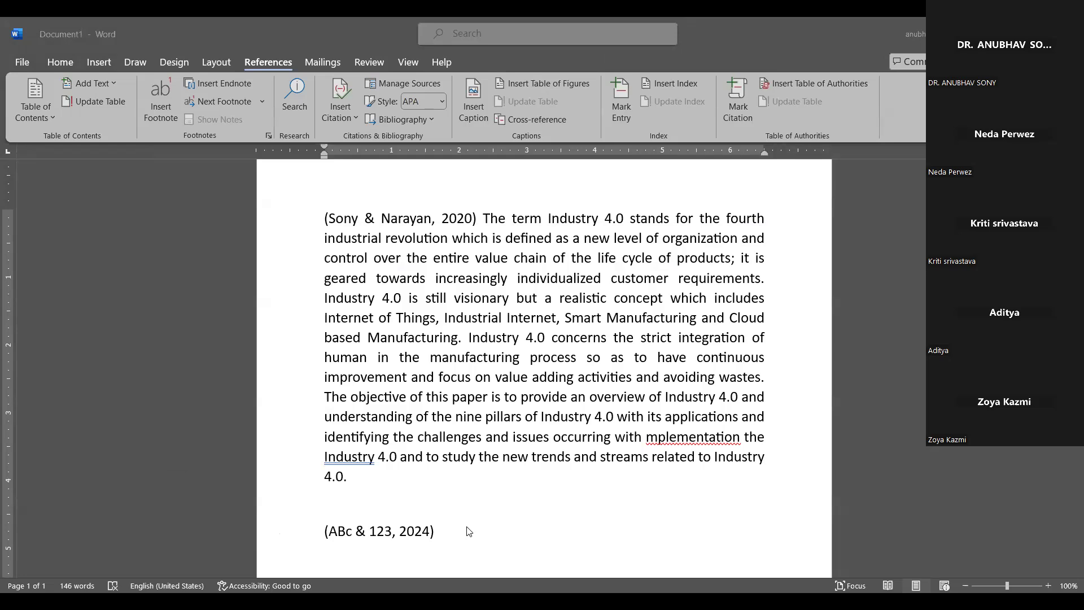
Add the word "Done" after the book citation and start a new paragraph
left_click(469, 531)
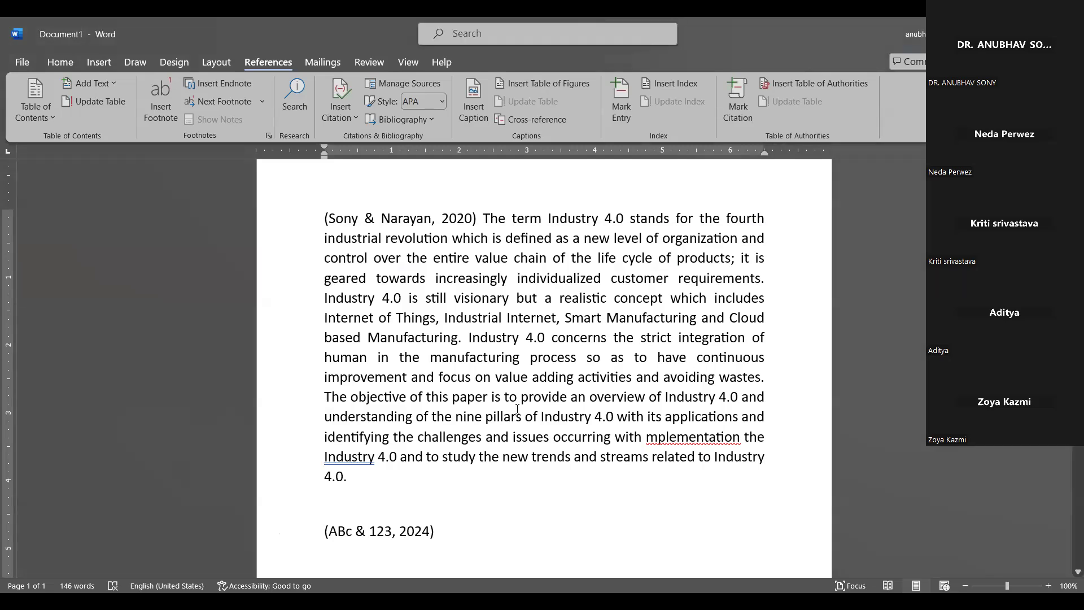
type("DOne")
key("BackSpace")
key("BackSpace")
key("BackSpace")
type("one")
key("Return")
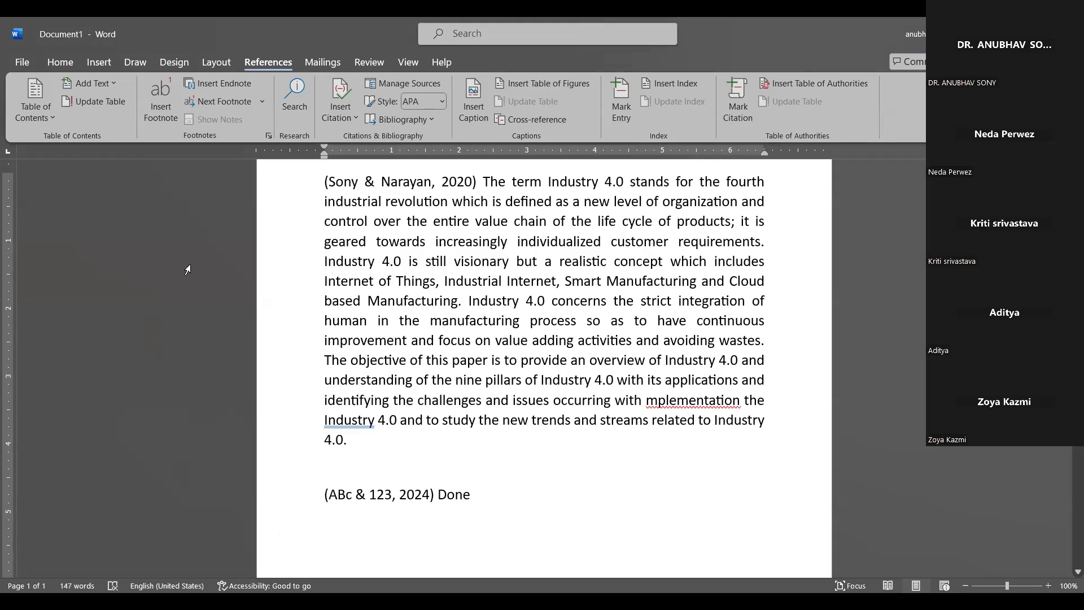
Start another new citation source and set its type to Web site
left_click(334, 120)
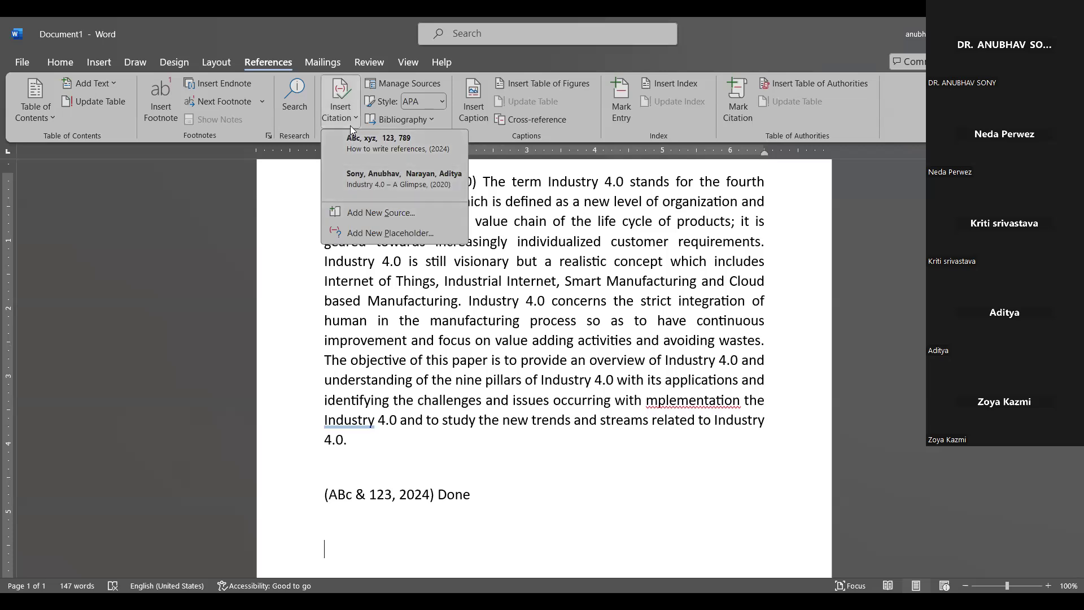
left_click(348, 120)
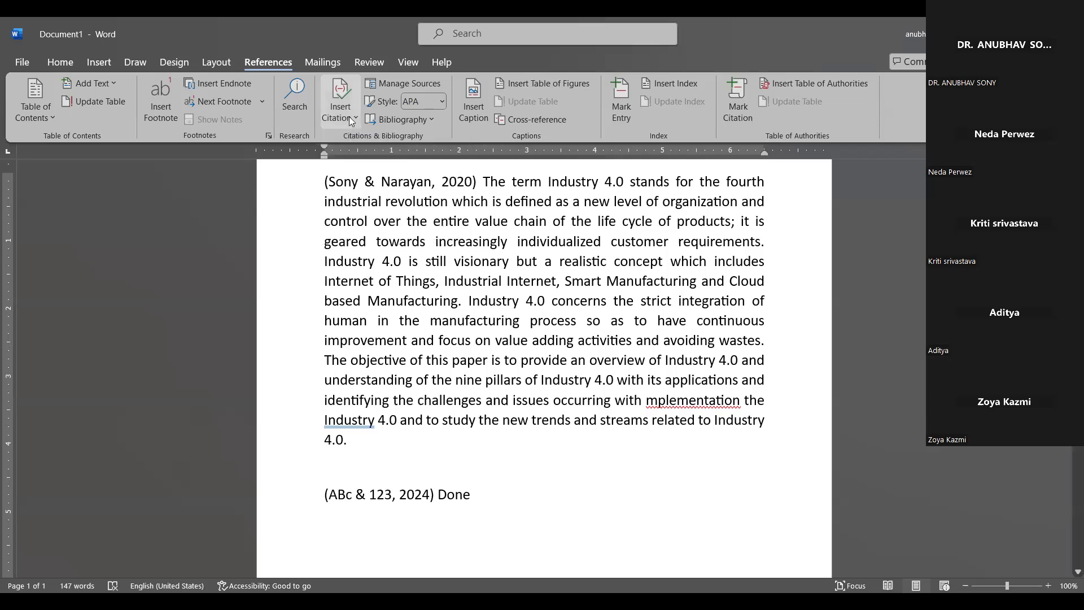
left_click(349, 116)
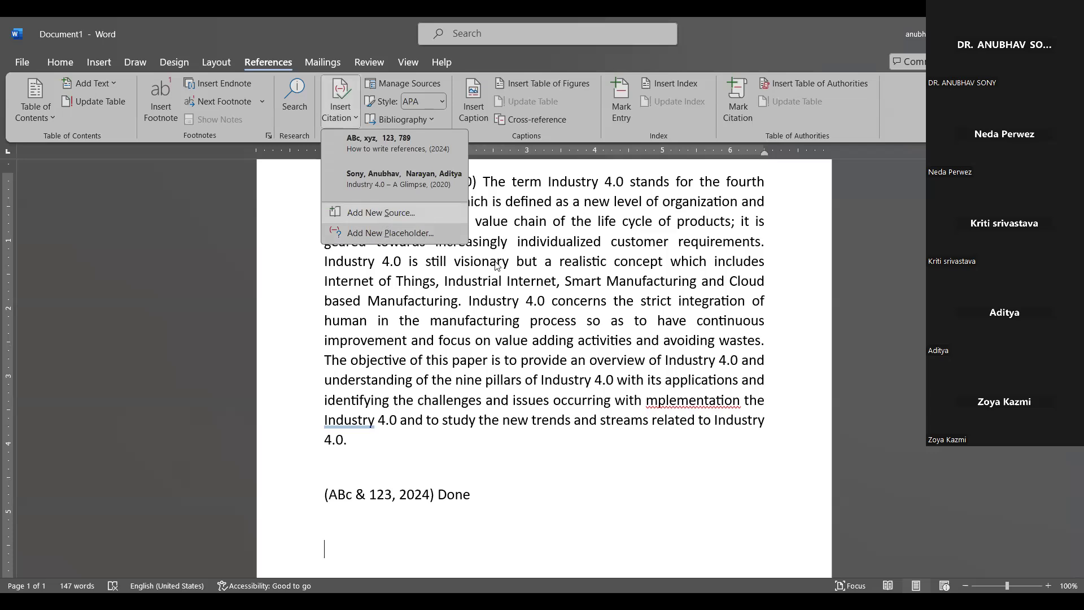
key("Return")
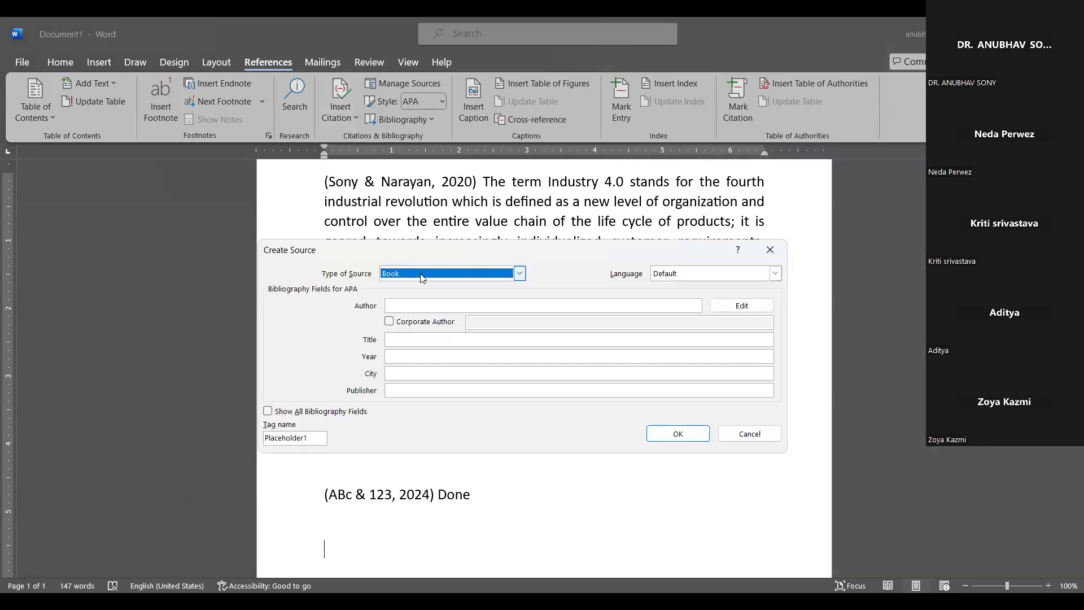
left_click(421, 275)
key("Down")
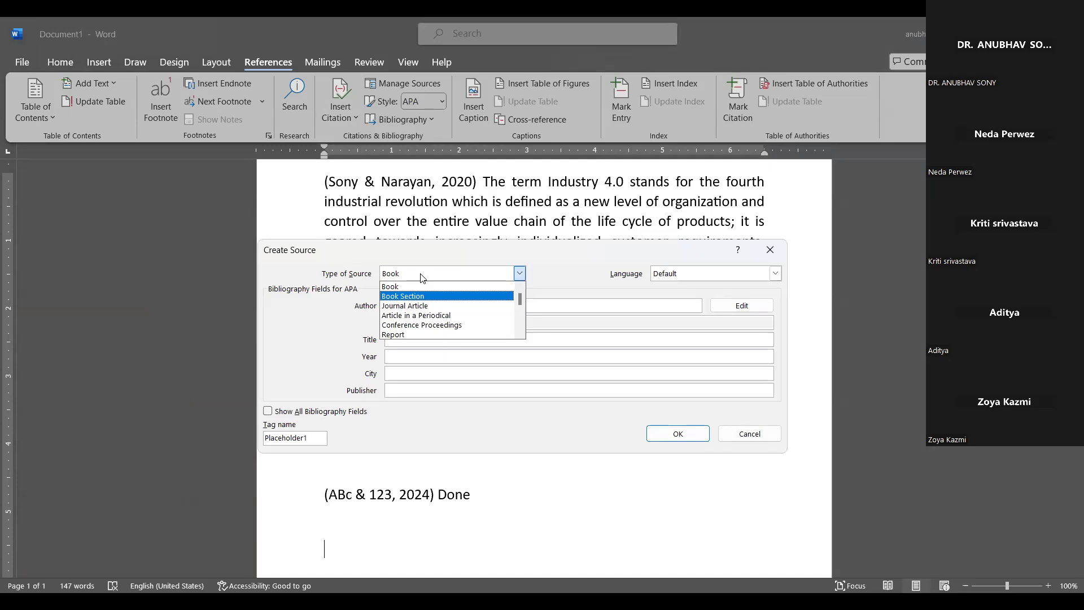
key("Down")
key("Down")
key("Down")
key("Down")
key("Down")
key("Return")
key("Tab")
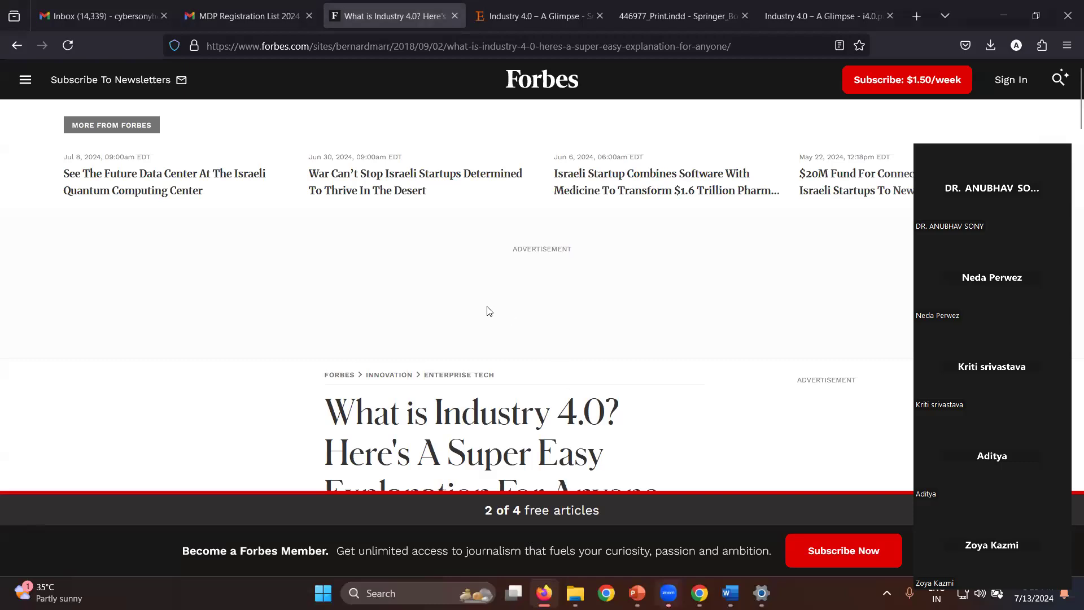
Check the author of the Forbes Industry 4.0 article in the browser, and enter that name, surname first, as the source's author in Word
scroll(452, 331, "down", 5)
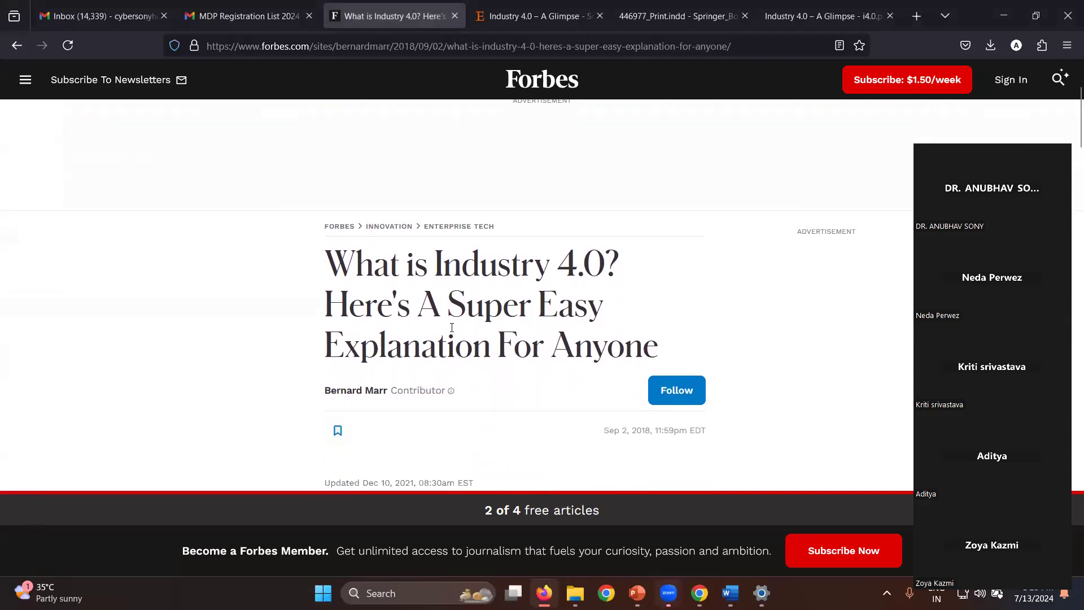
scroll(453, 331, "down", 2)
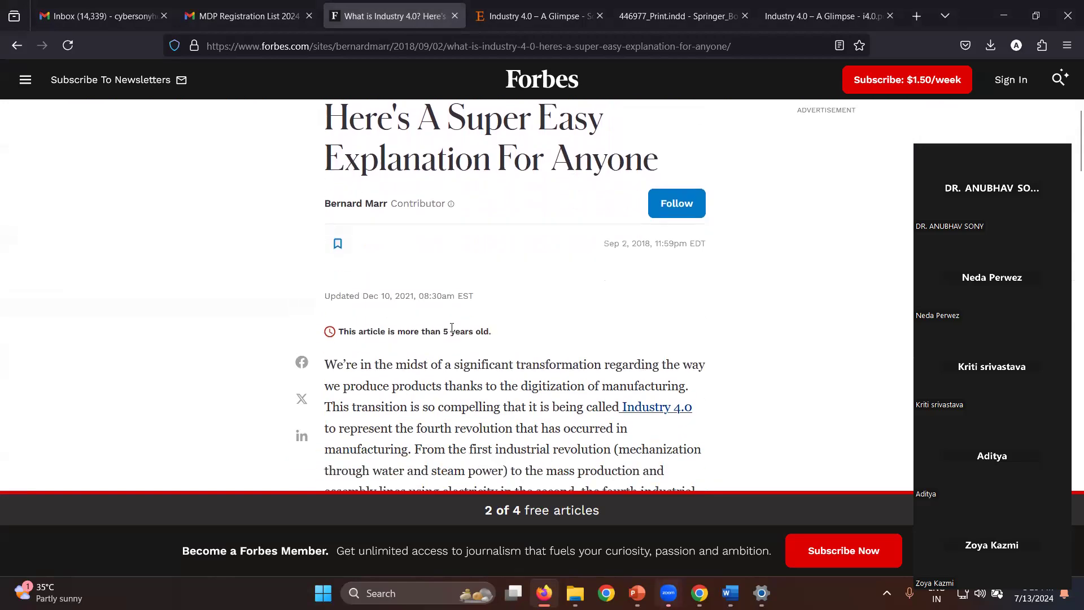
scroll(452, 328, "down", 2)
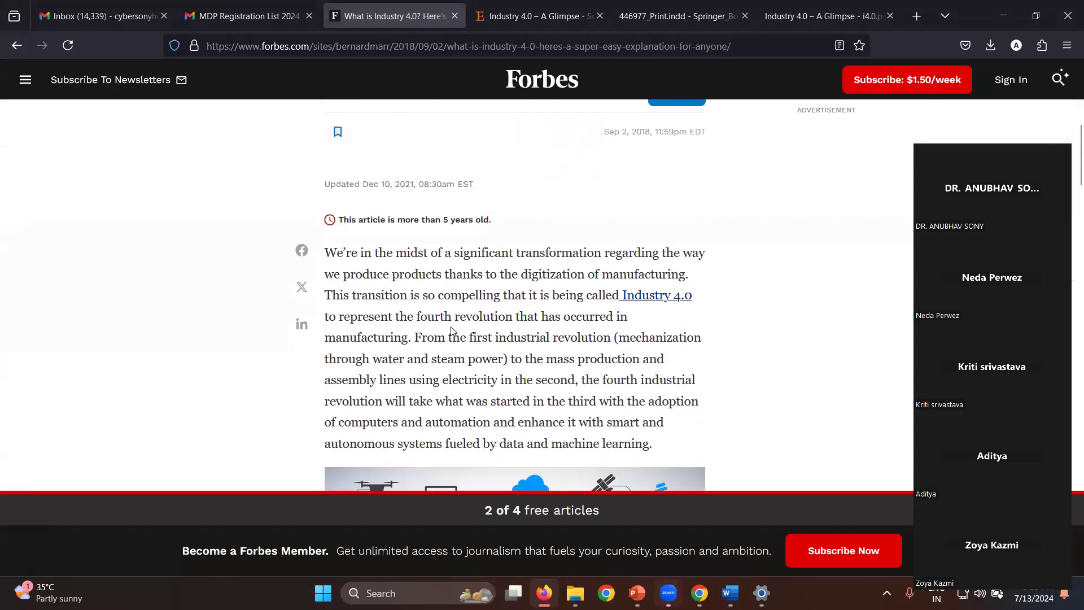
scroll(452, 328, "up", 4)
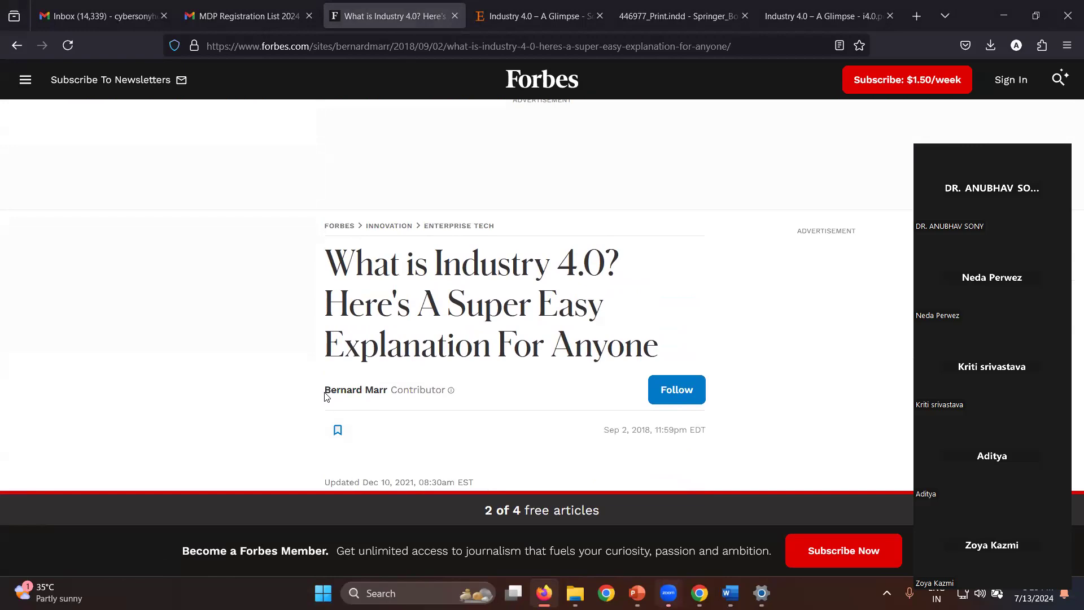
key("alt+Tab")
key("alt+Tab")
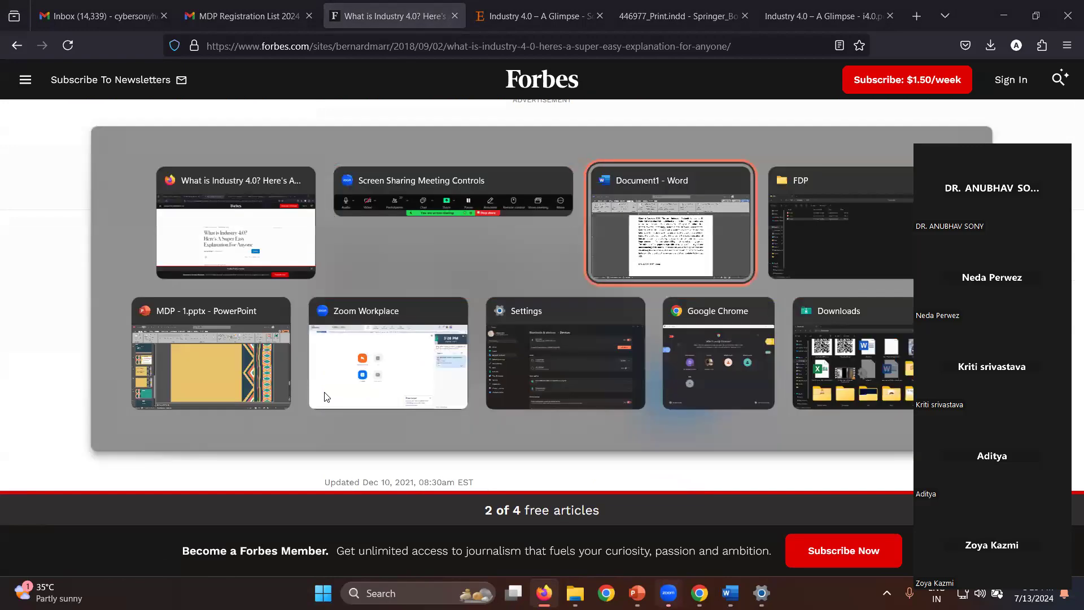
type("Mar")
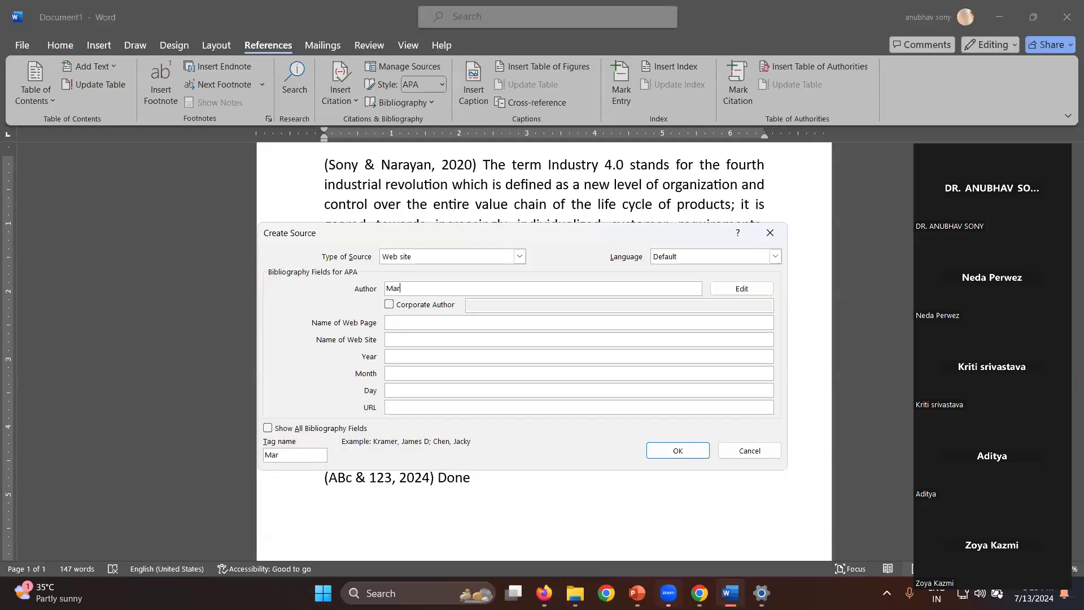
type("r, Bernard")
Name the web page "What is Industry 4.0" after the Forbes article and the web site "Forbes.com"
left_click(420, 317)
key("alt+Tab")
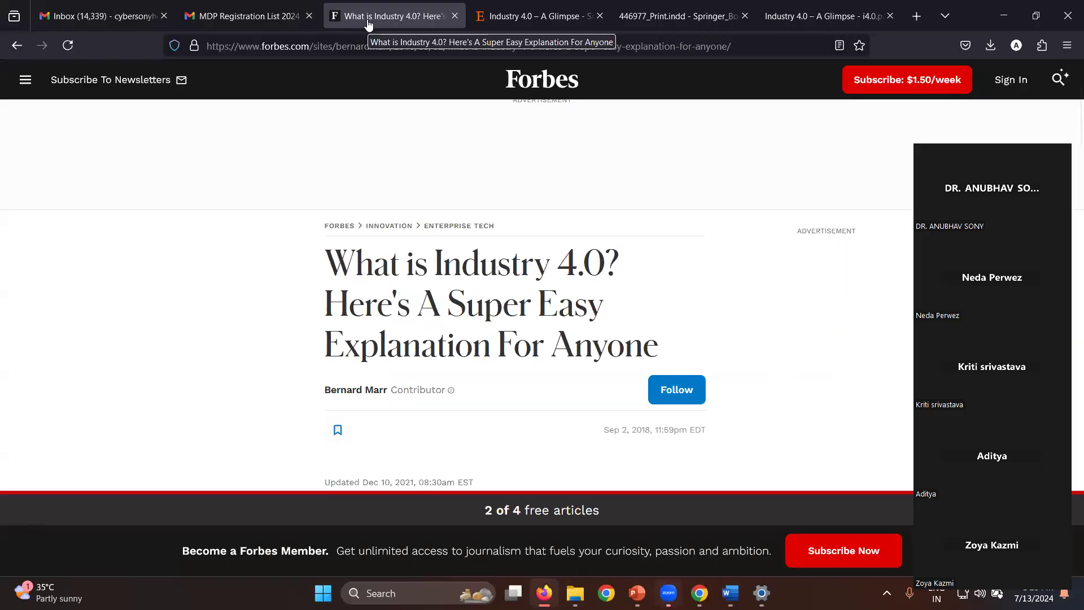
key("alt+Tab")
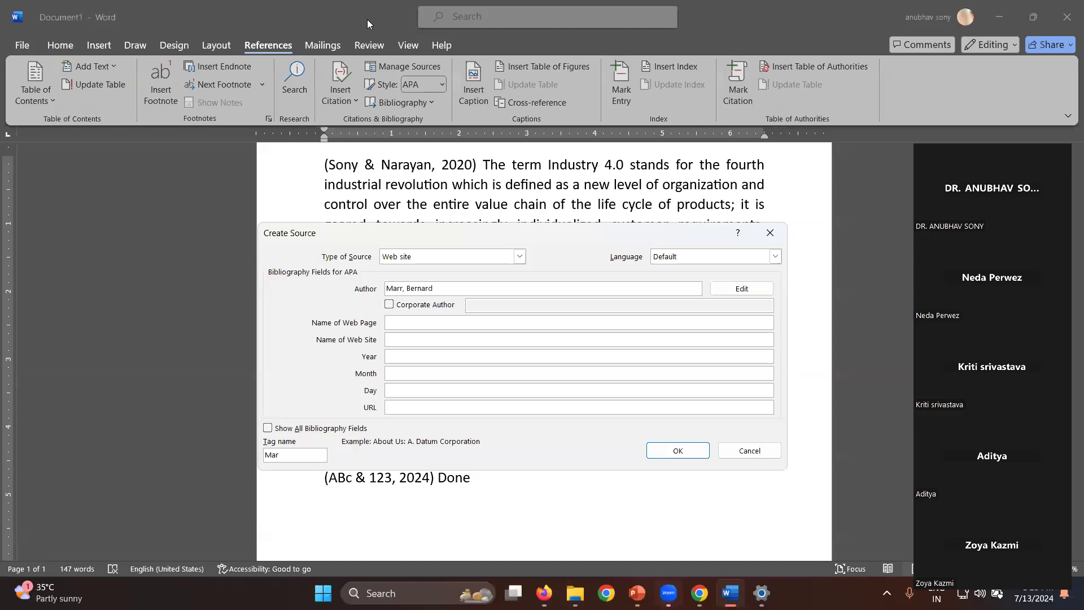
type("What is Industry 4.0")
left_click(387, 340)
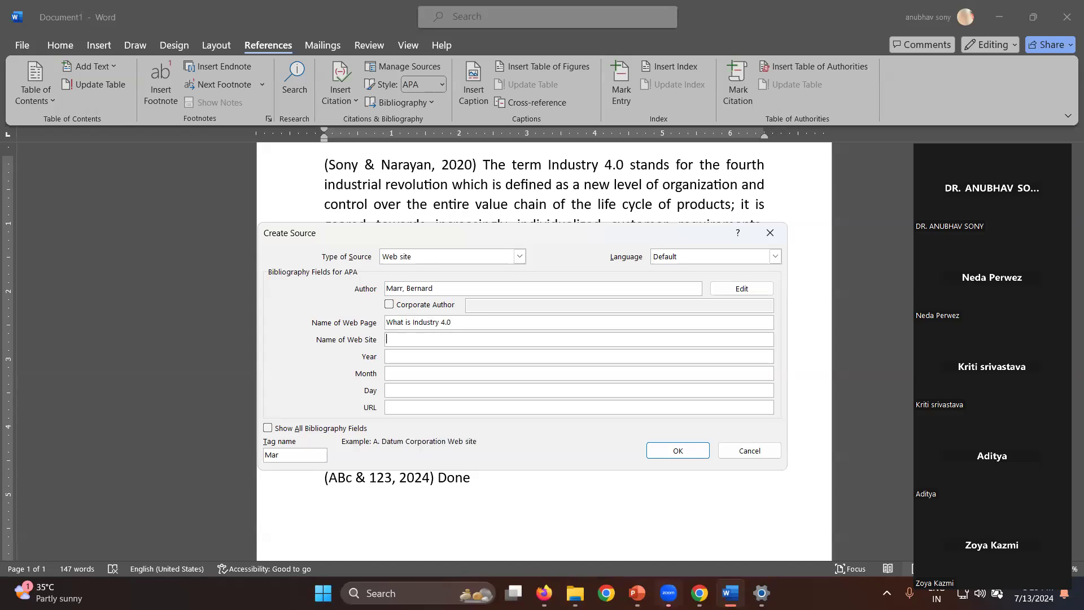
type("Forbes.com")
key("Tab")
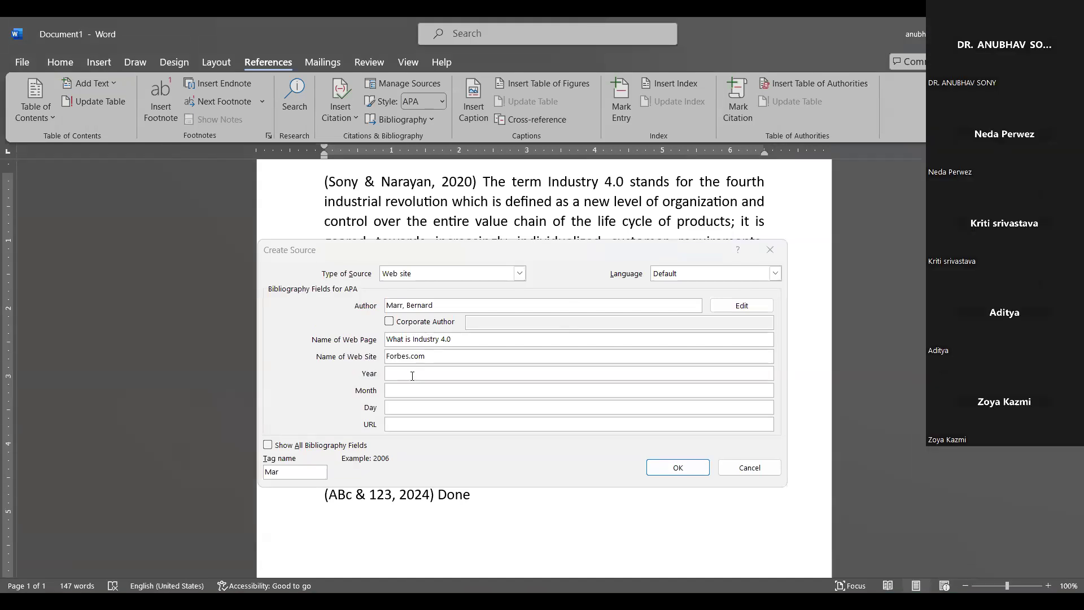
Set the web source's date to year 2018, month June and day 12
left_click(411, 357)
type("2018")
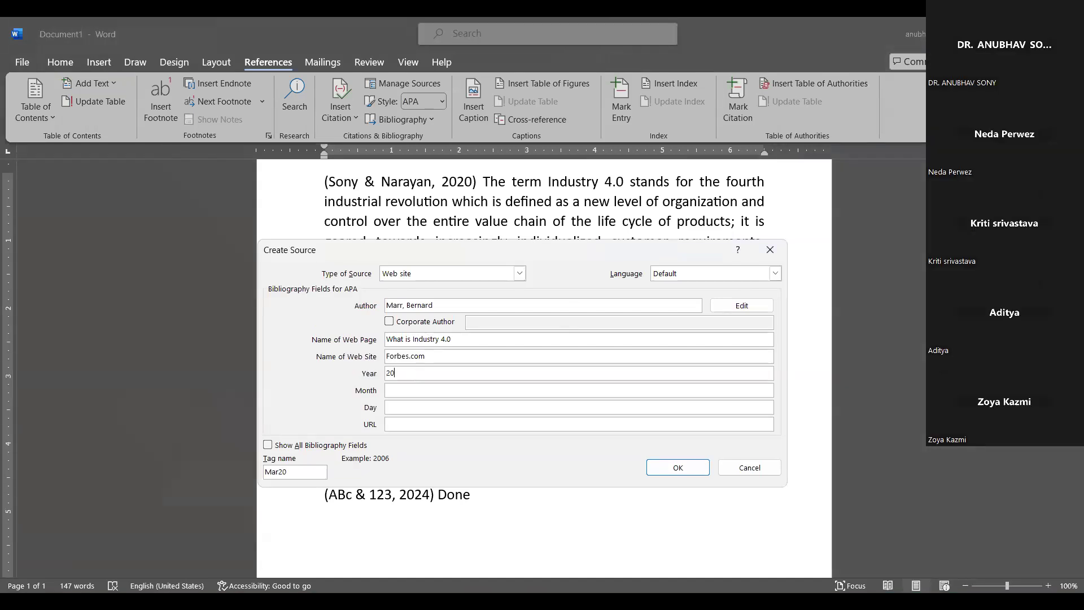
left_click(406, 391)
type("June")
key("Tab")
type("12")
Enter the Forbes article's full web address as the URL and insert the web site's citation
left_click(387, 424)
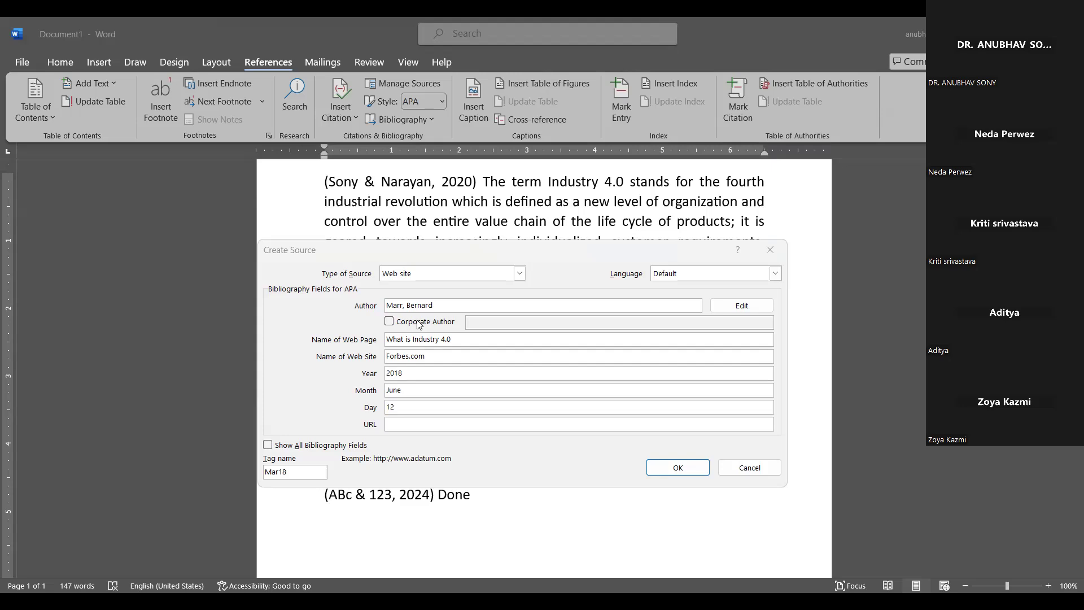
type("https://www.forbes.com/sites/bernardmarr/2018/09/02/what-is-industry-4-0-heres-a-super-easy-explanation-for-anyone/")
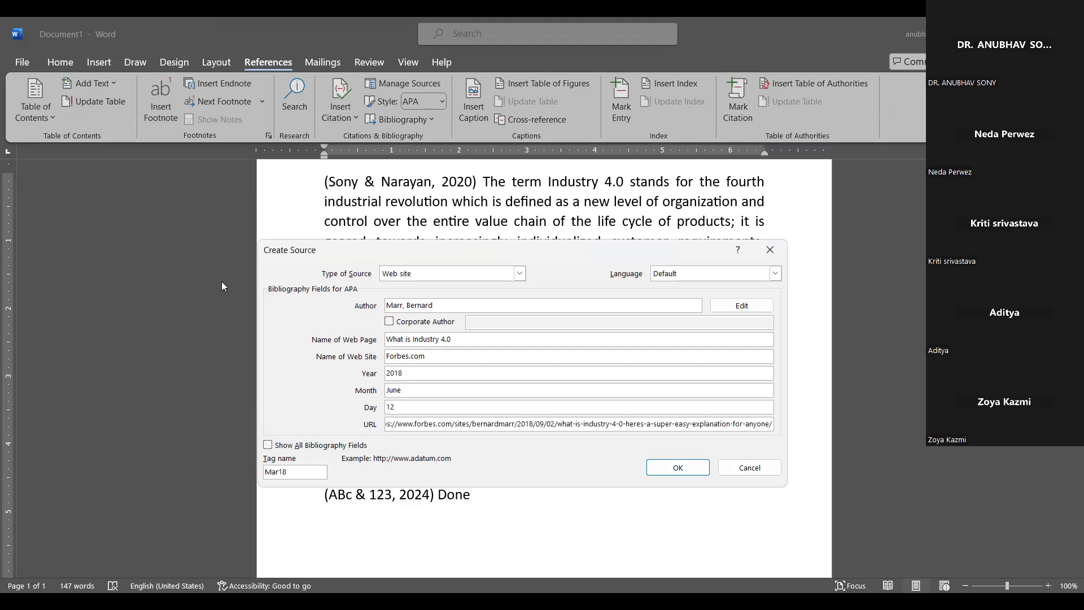
left_click(676, 468)
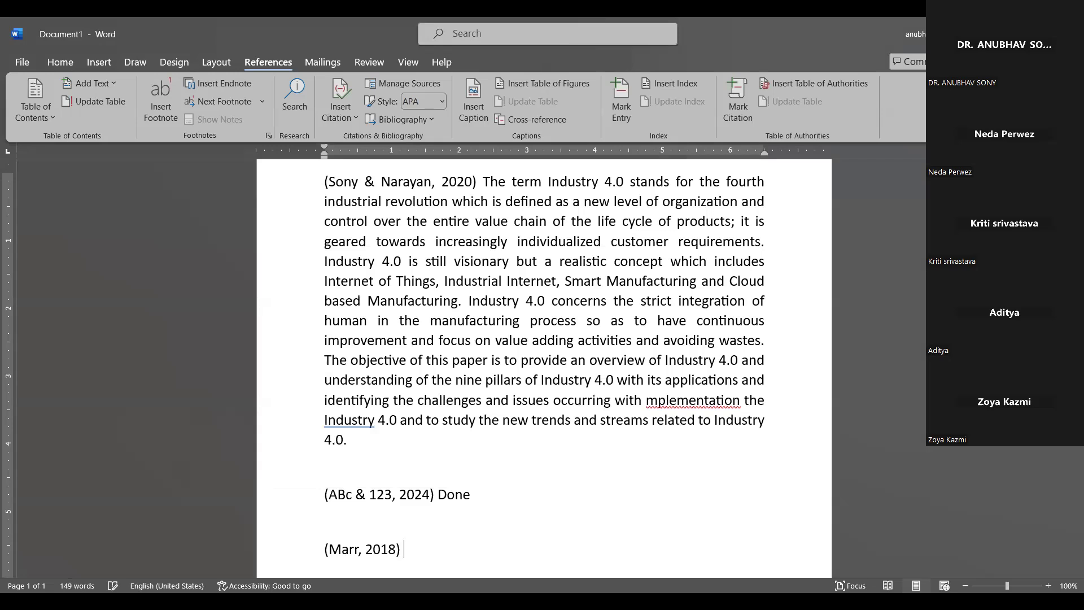
Write "He gave details about industry 4.0" after the web site's in-text citation, correcting typos and extra spacing
type("He gace details a")
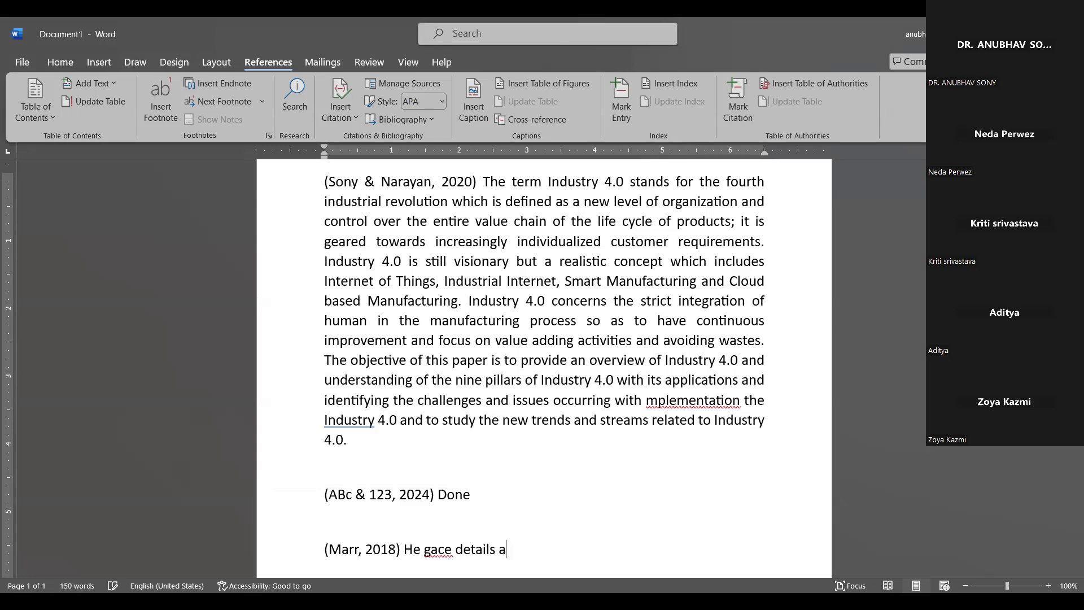
key("Left")
key("Left")
key("Left")
key("Left")
key("Left")
key("Left")
key("Left")
key("Left")
key("Left")
key("Left")
key("Left")
key("BackSpace")
type("v")
key("Right")
key("Right")
key("Right")
key("Right")
key("Right")
key("Right")
key("Right")
key("Right")
key("Right")
key("Right")
key("Right")
type("bout indus")
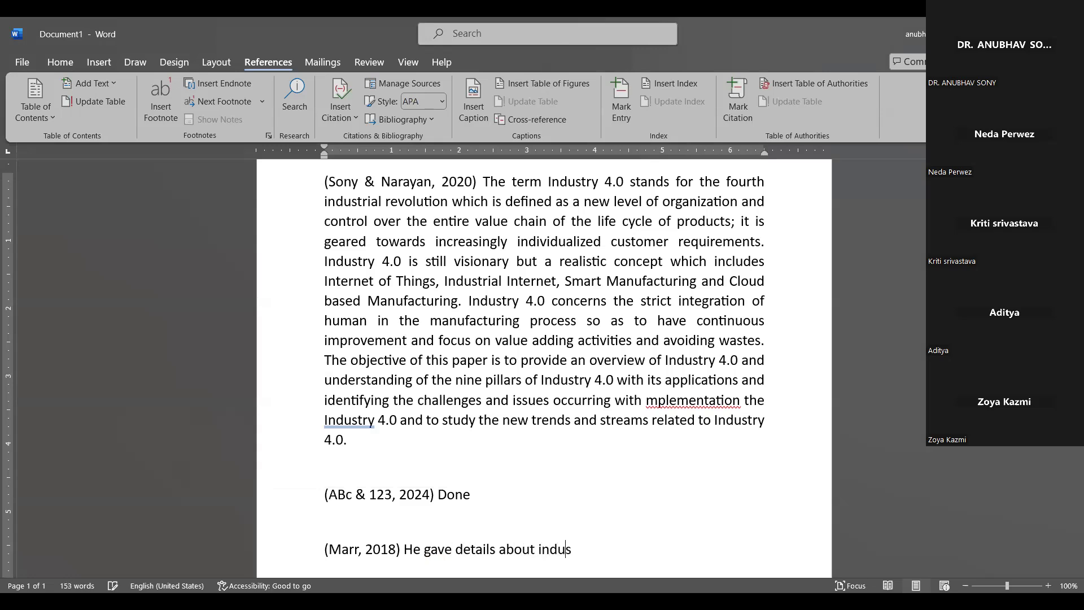
type("try  4.0")
key("Return")
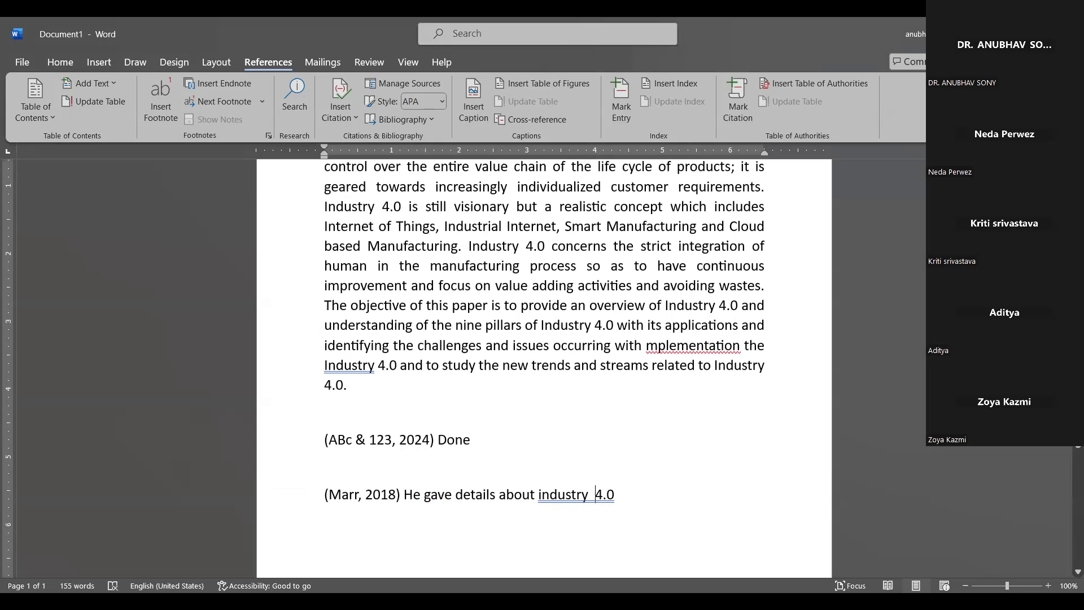
key("BackSpace")
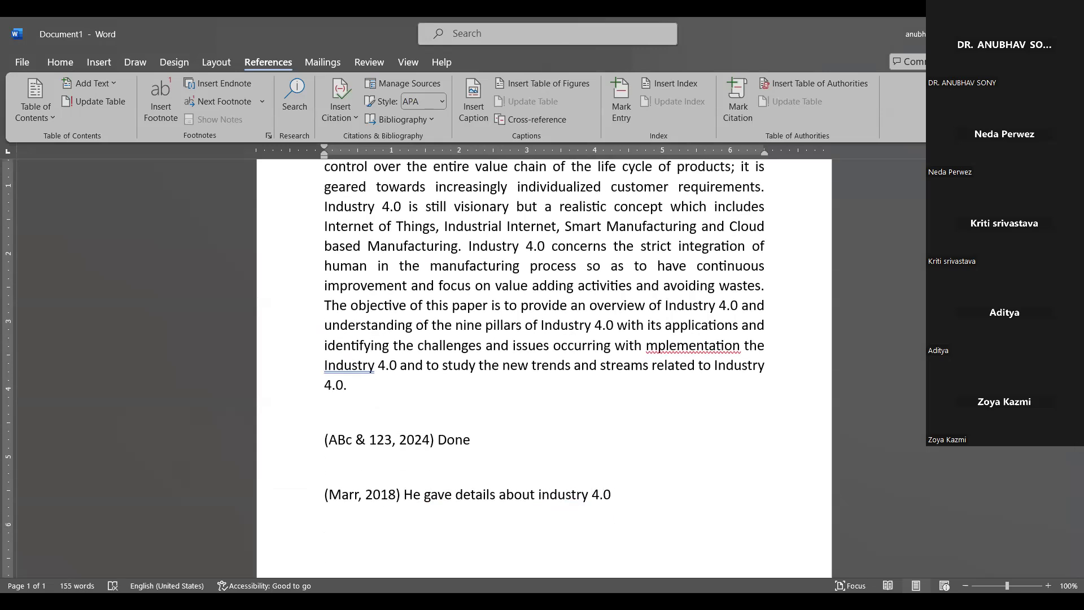
Look back over the text from the first paragraph down to the empty line below the web site citation
key("Up")
key("Up")
key("Up")
key("Up")
key("Up")
key("Up")
key("Up")
key("Up")
key("Up")
key("Up")
key("Up")
key("Up")
key("Up")
key("Down")
key("Down")
key("Down")
key("Down")
key("Down")
key("Down")
key("Down")
key("Down")
key("Down")
key("Down")
key("Down")
key("Down")
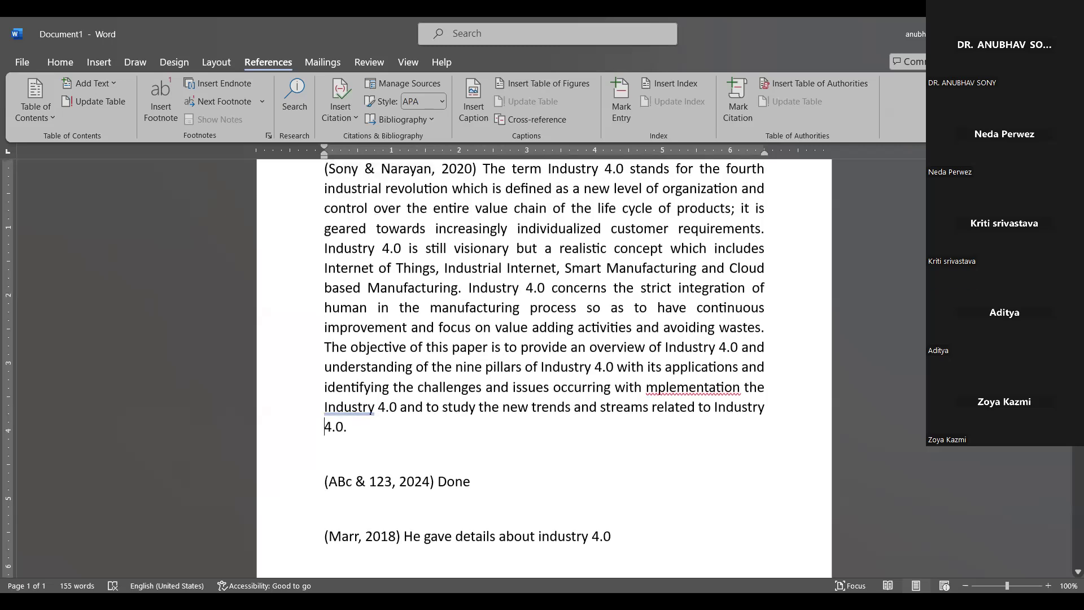
key("Down")
key("Down")
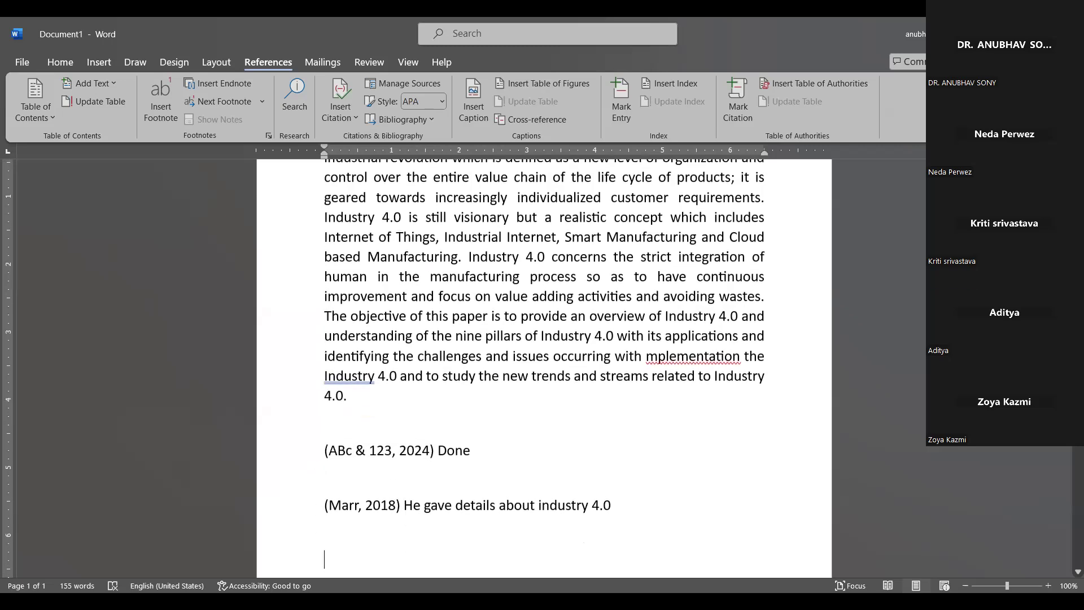
Add a double horizontal line across the page below the web site citation's sentence and start a new page
key("Return")
key("Up")
key("Up")
key("Up")
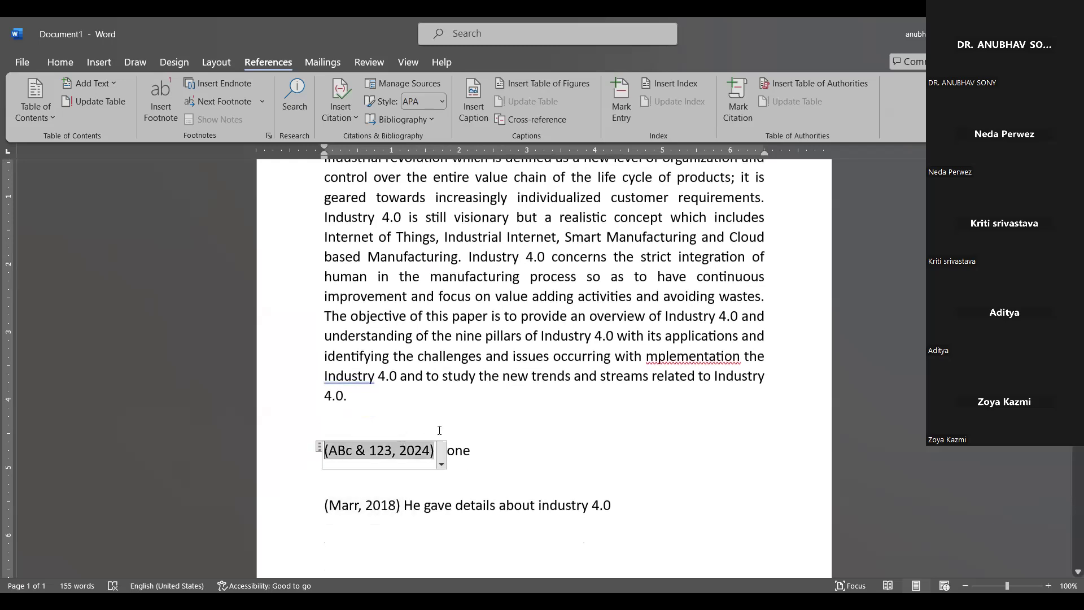
left_click(455, 418)
key("Down")
key("Down")
key("Down")
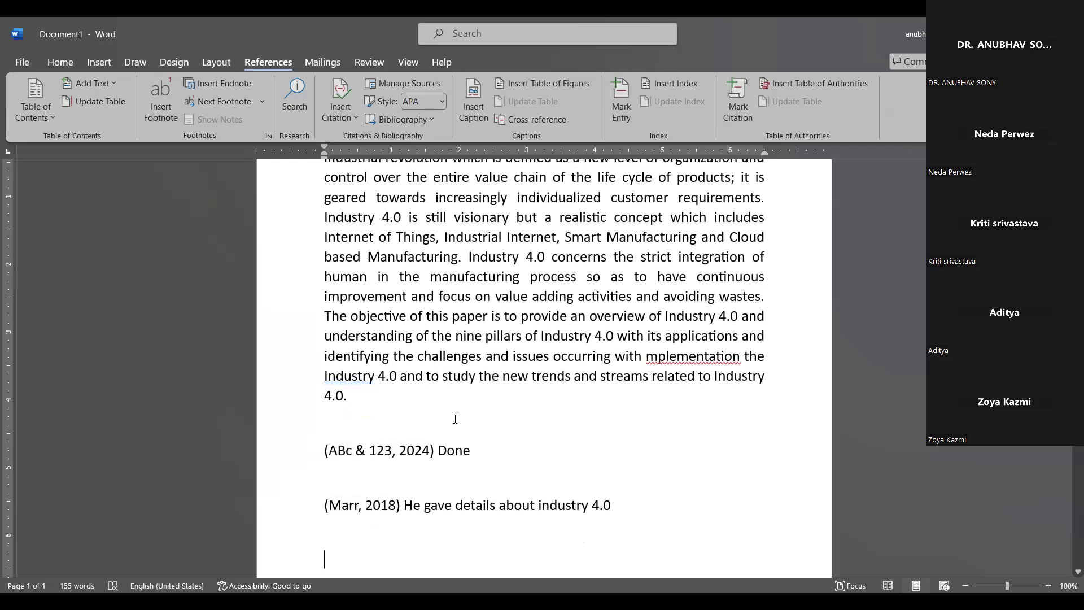
type("=================")
key("Return")
key("ctrl+Return")
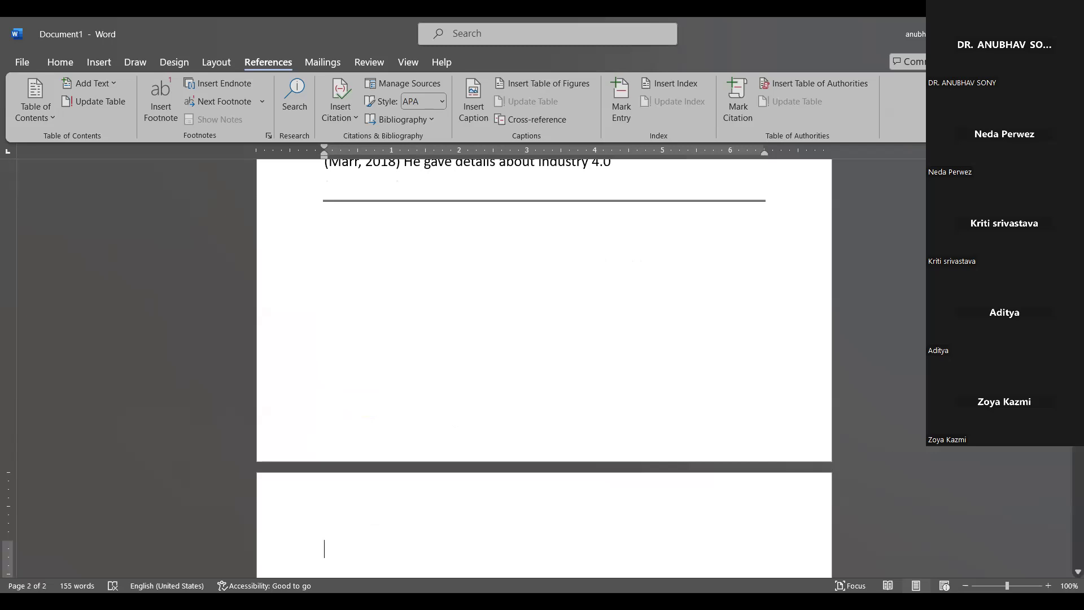
Insert the built-in References bibliography on the new page
scroll(489, 408, "up", 2)
scroll(489, 407, "down", 5)
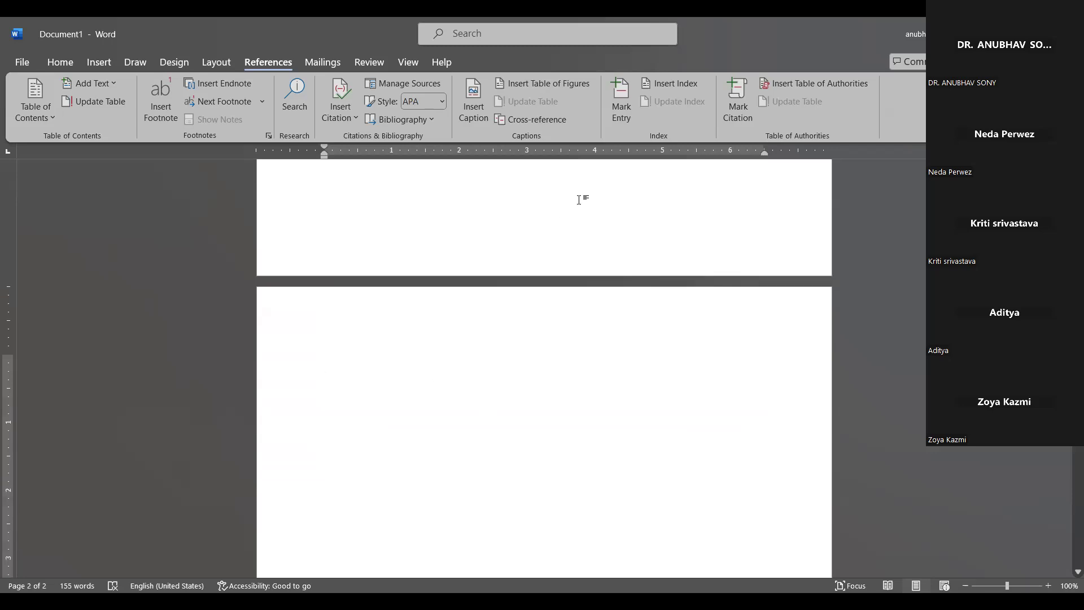
left_click(399, 124)
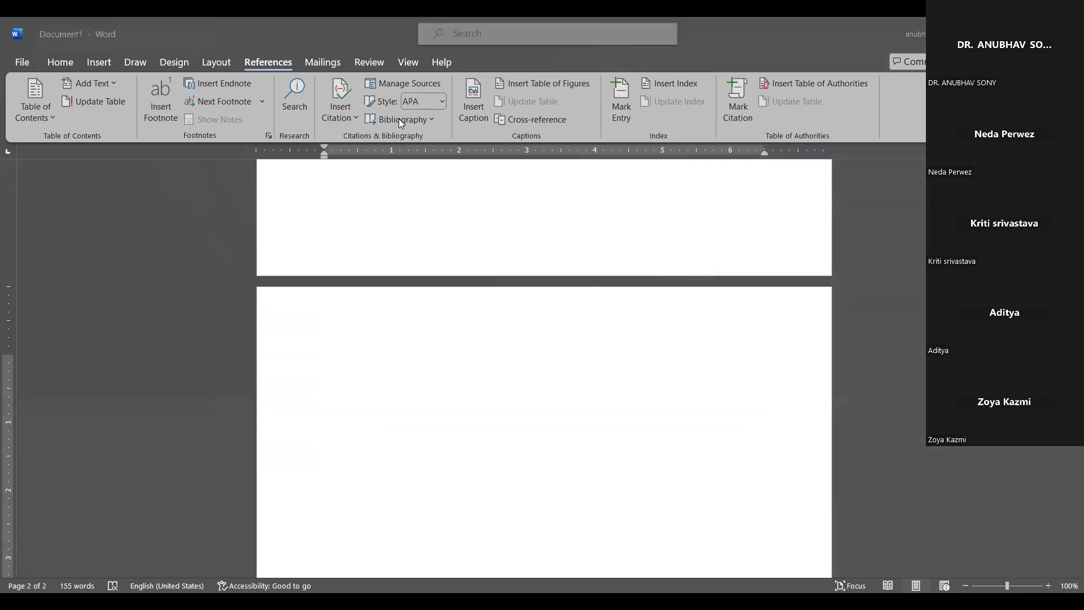
left_click(400, 121)
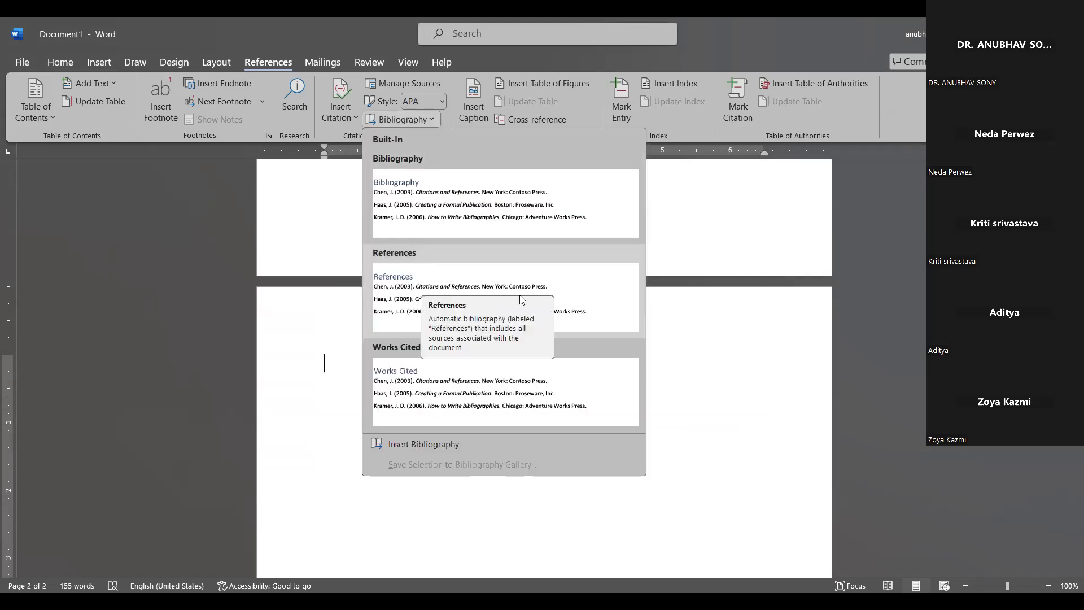
left_click(461, 291)
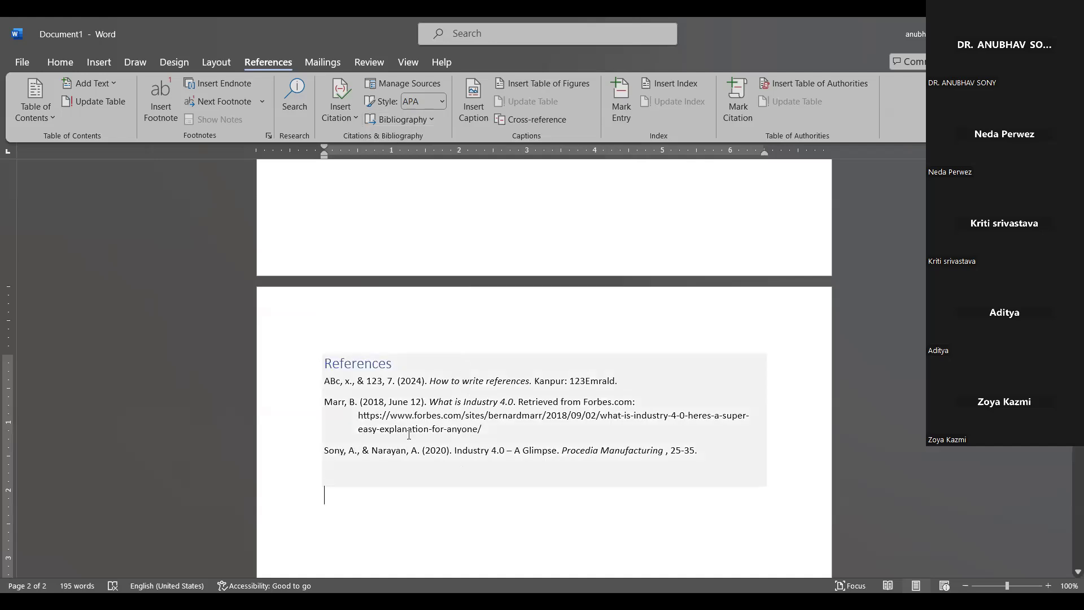
Try the reference list in the Harvard - Anglia, MLA and Chicago citation styles, and set the style back to APA
left_click(356, 387)
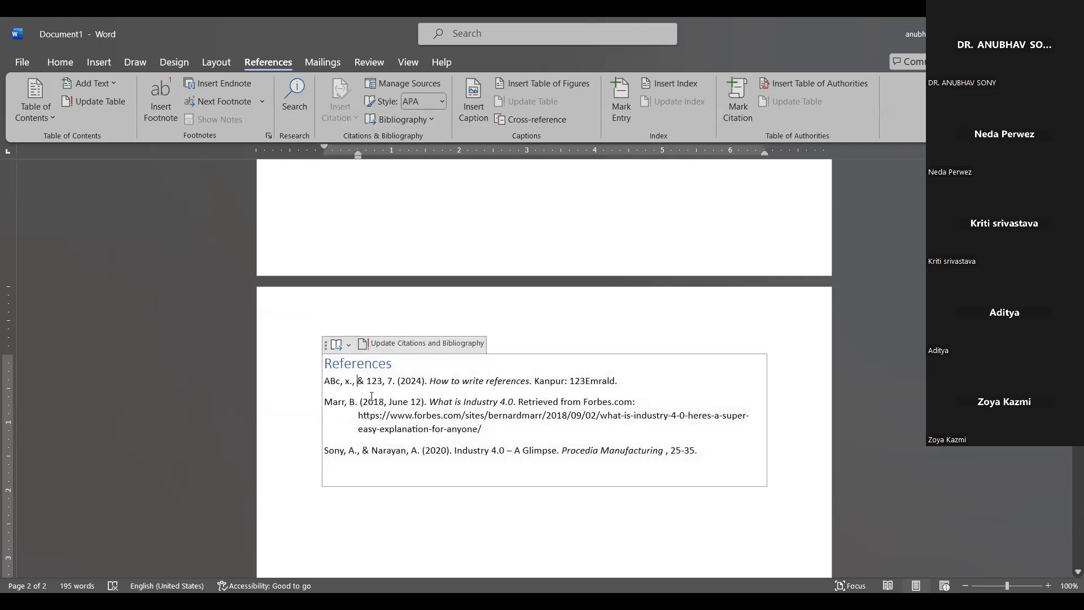
left_click(427, 102)
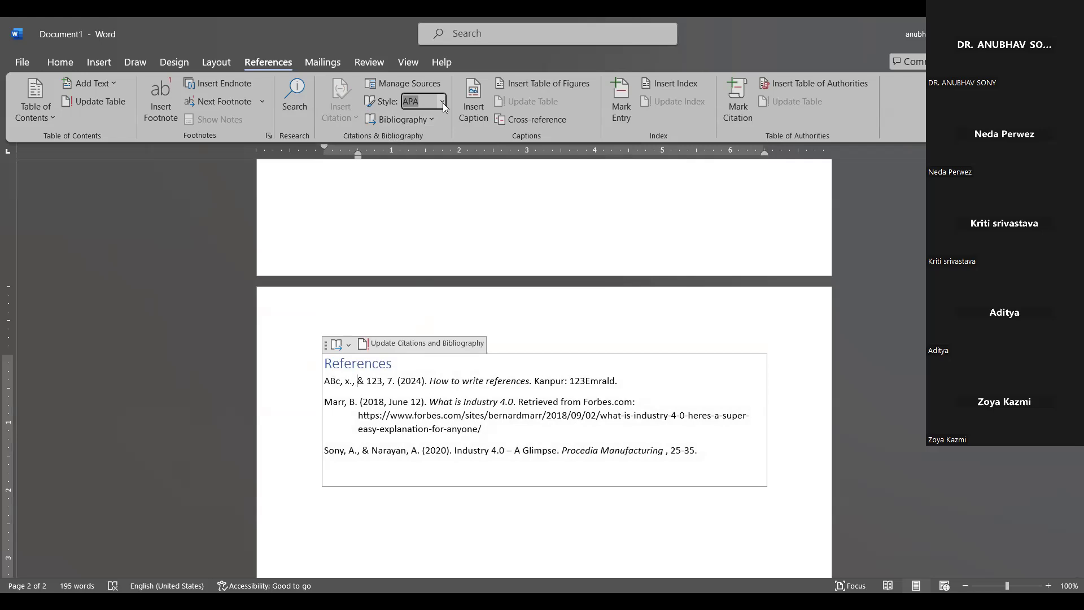
left_click(443, 104)
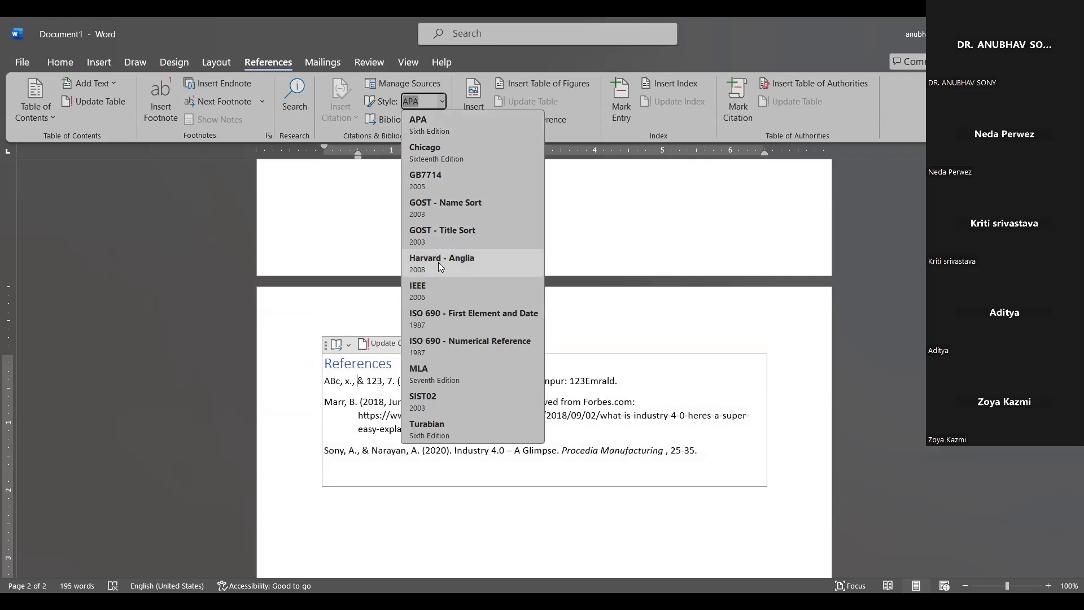
left_click(467, 260)
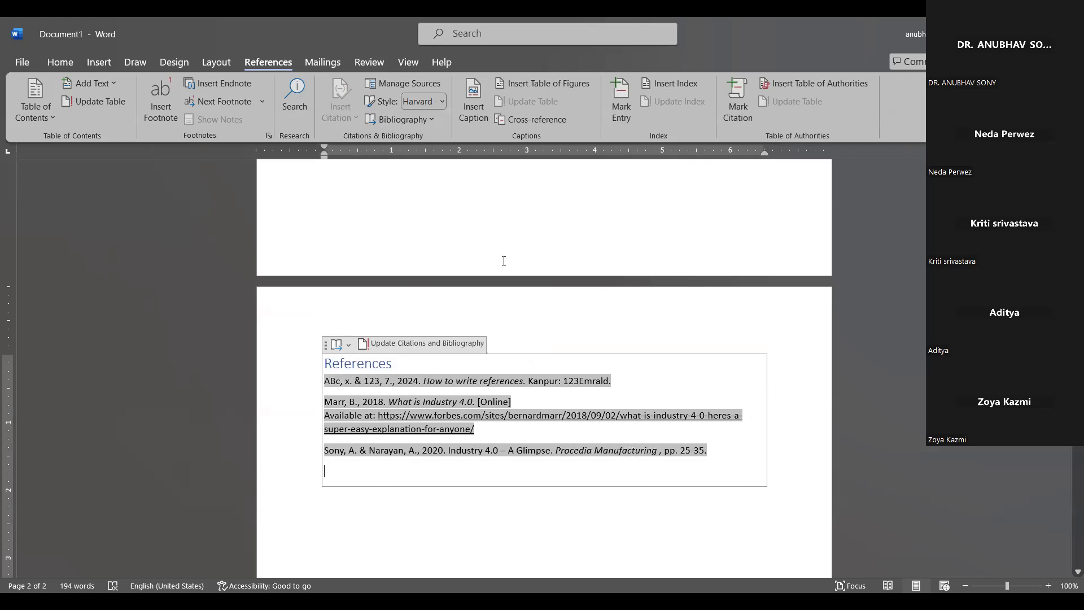
left_click(443, 102)
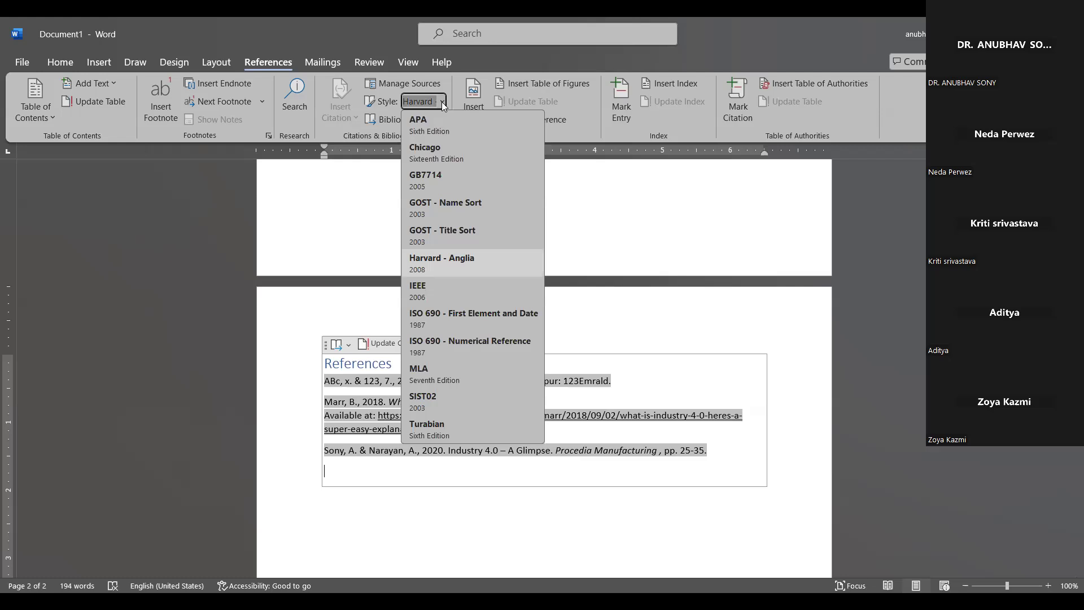
left_click(421, 368)
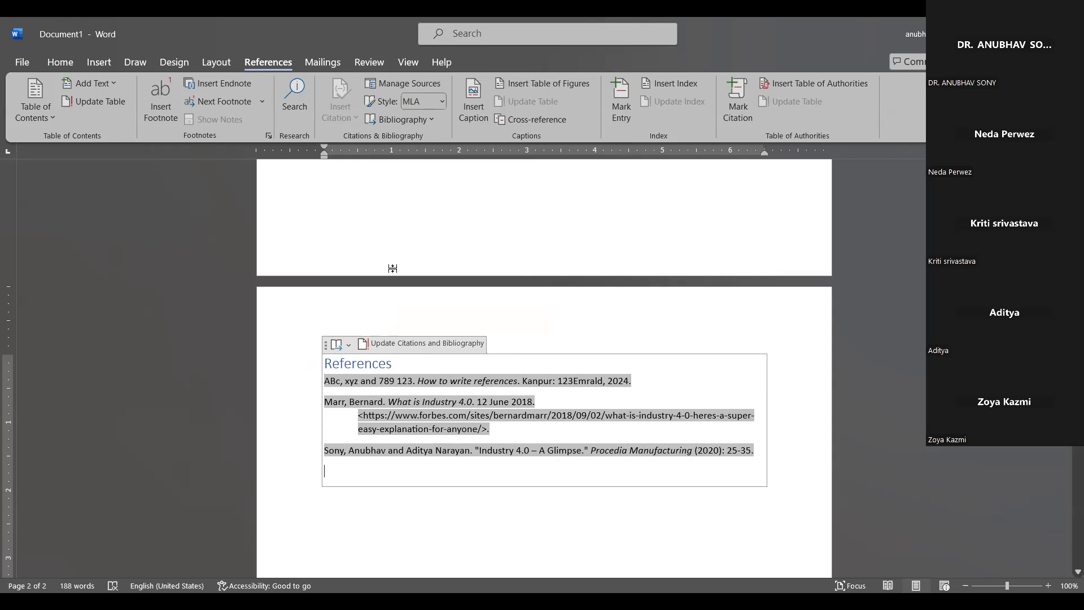
left_click(444, 105)
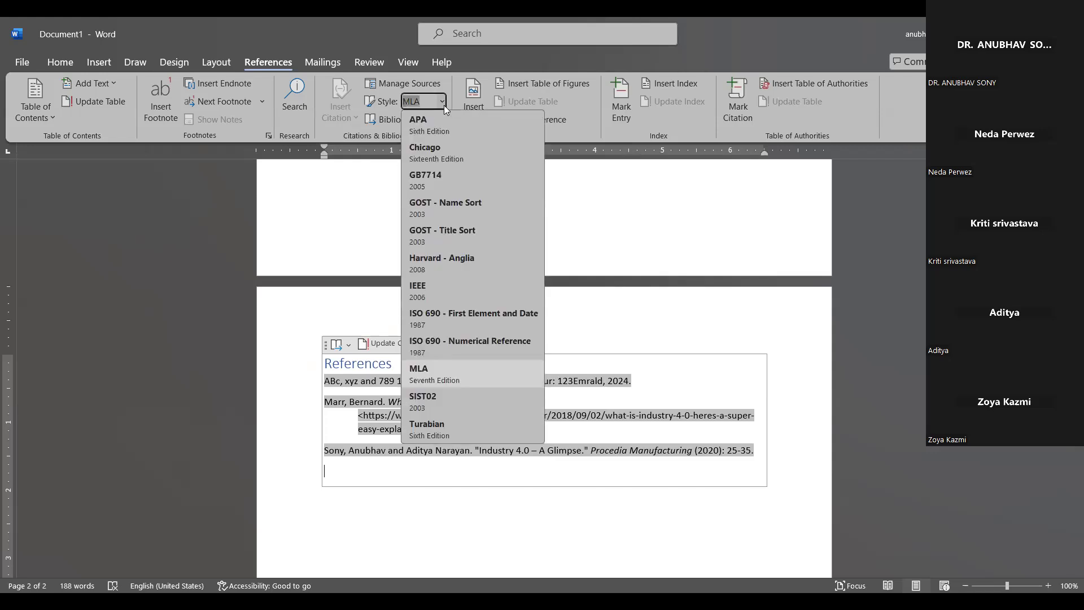
left_click(440, 151)
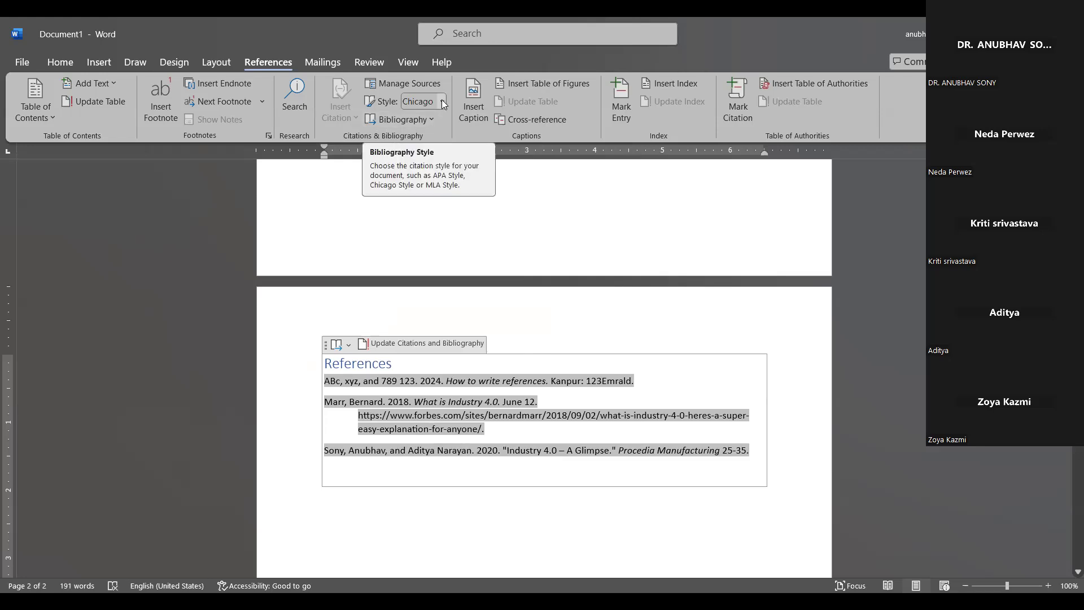
left_click(441, 100)
left_click(439, 125)
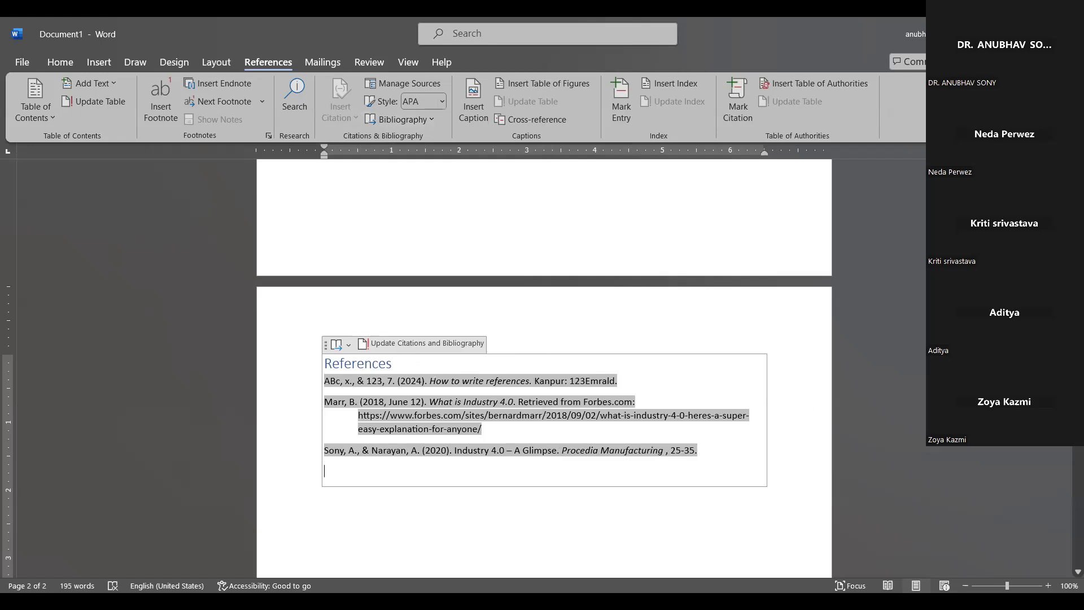
scroll(398, 463, "down", 1)
left_click(398, 464)
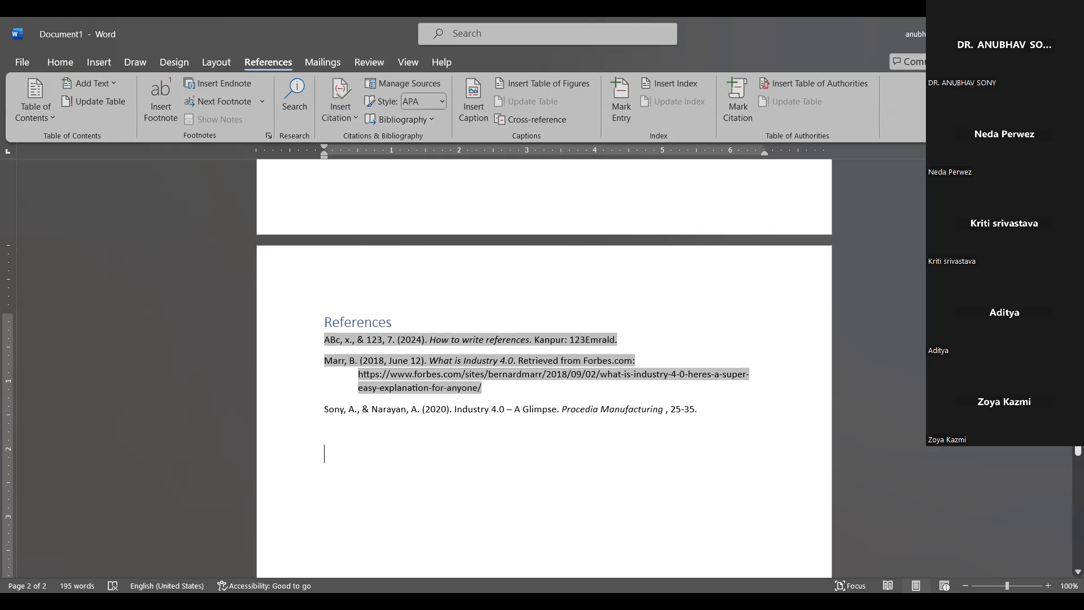
Compare the in-text citations on the first page with the entries in the reference list
scroll(544, 367, "up", 2)
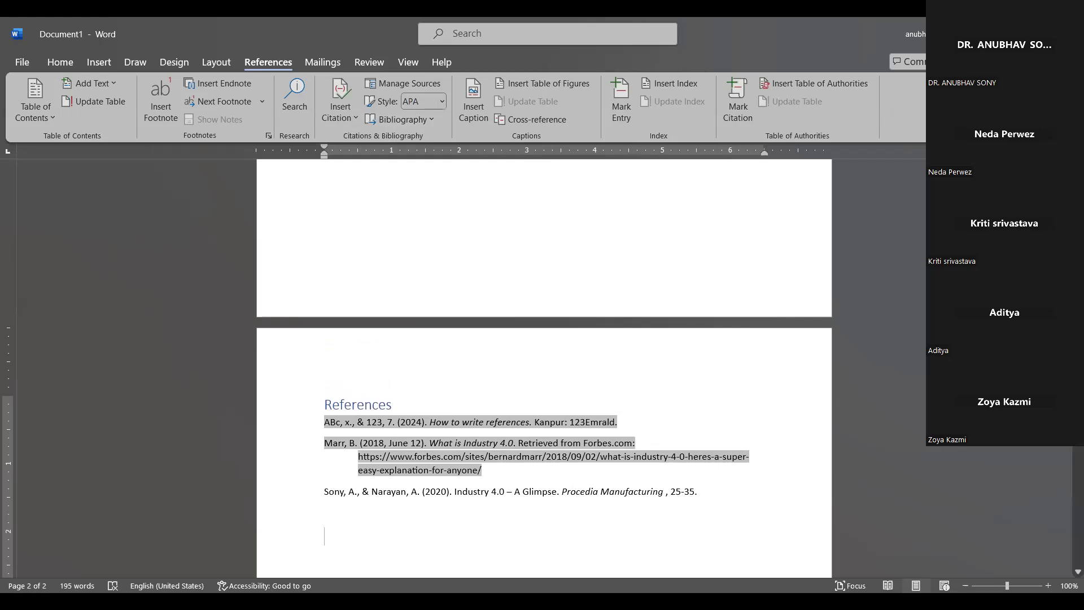
scroll(543, 367, "up", 10)
scroll(543, 367, "down", 6)
scroll(544, 366, "up", 7)
scroll(543, 367, "down", 15)
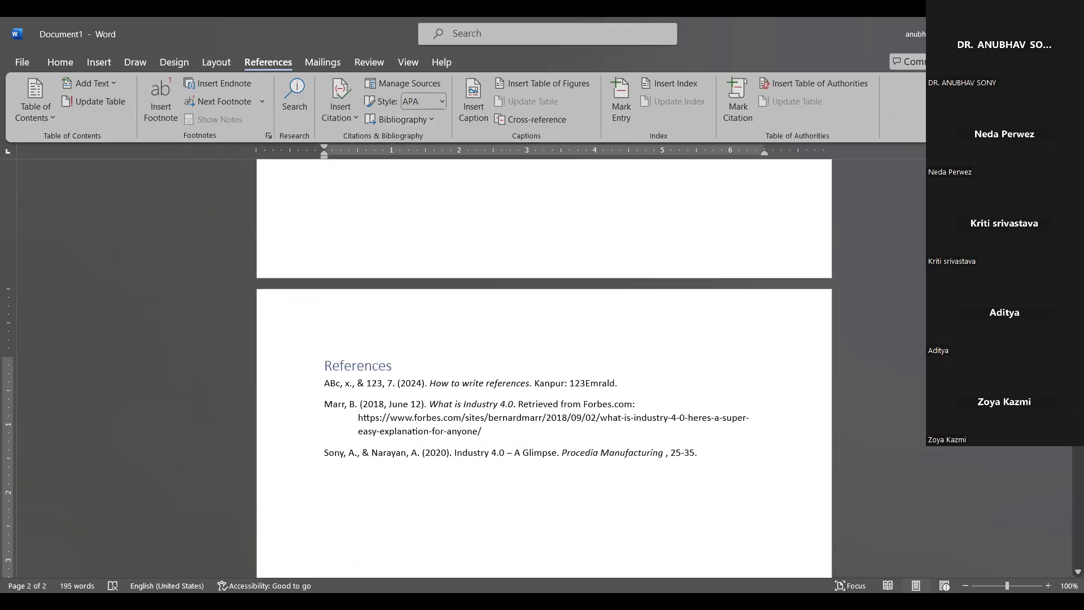
scroll(544, 367, "up", 12)
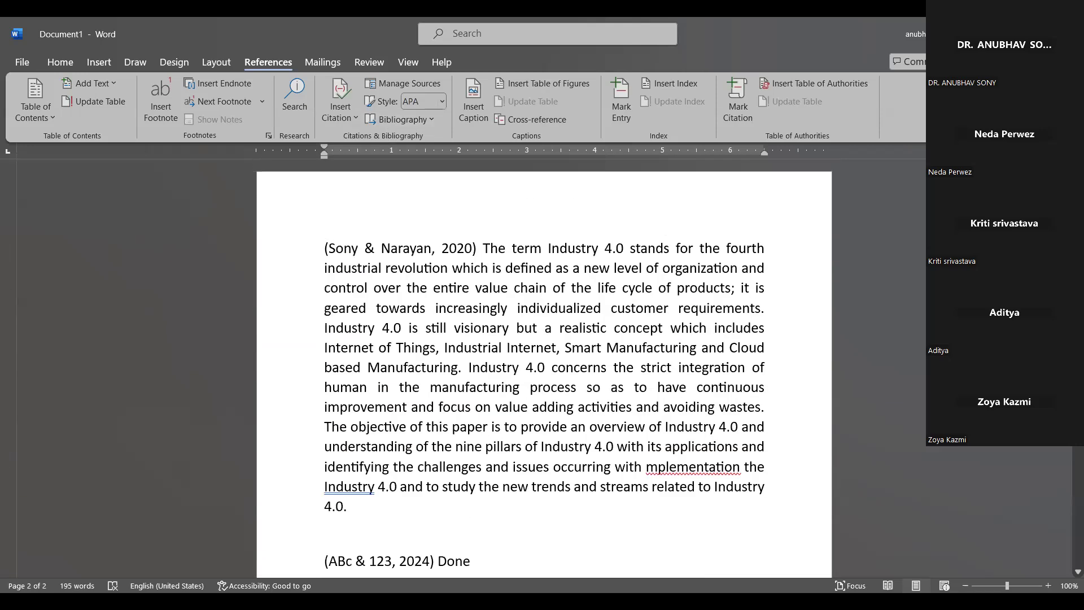
scroll(544, 367, "down", 8)
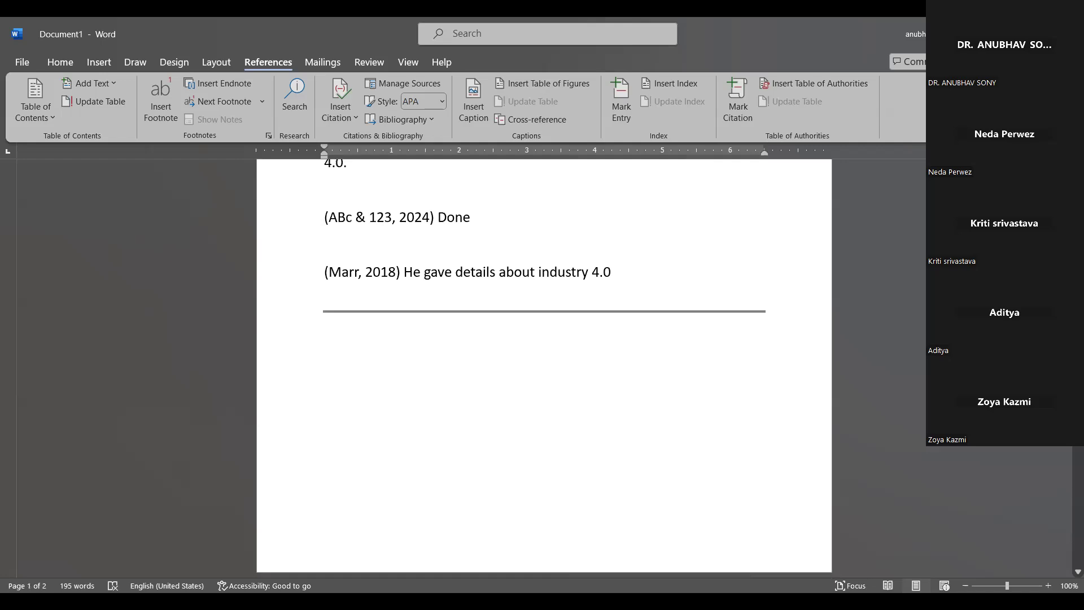
scroll(544, 367, "down", 6)
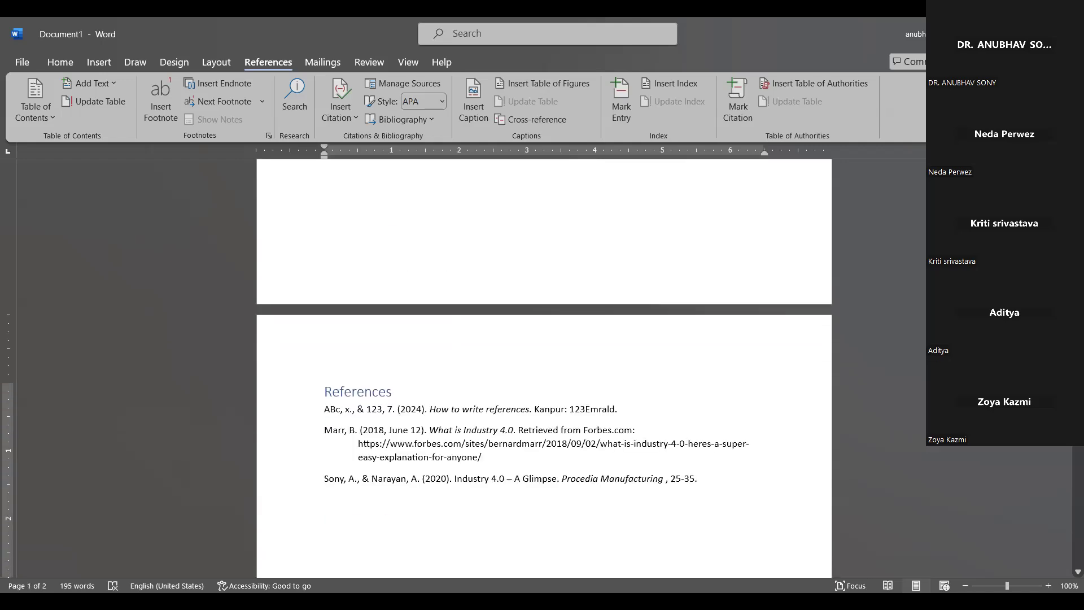
Start a new page after the reference list and open a new citation source there
left_click(483, 535)
key("ctrl+Return")
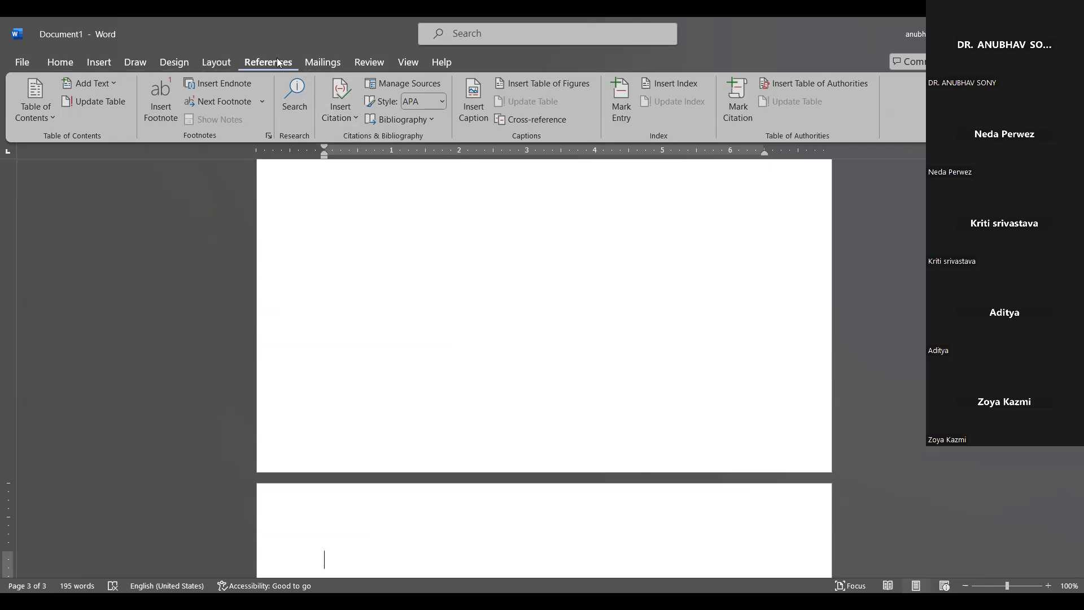
left_click(341, 123)
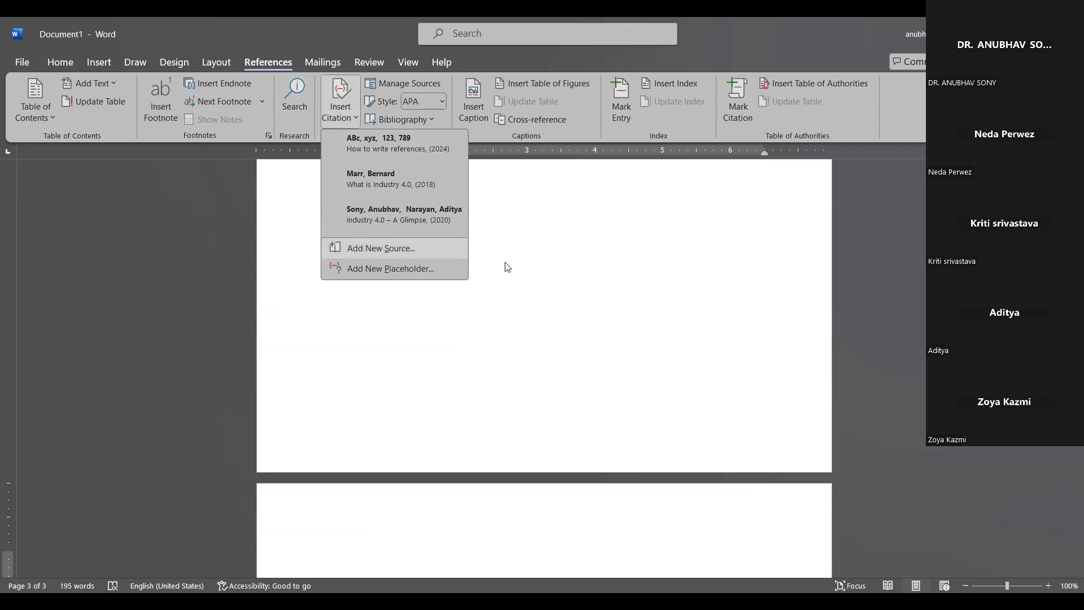
key("Return")
Set the new source's type to Journal Article, and switch the Corporate Author option on and off again
left_click(543, 329)
key("Up")
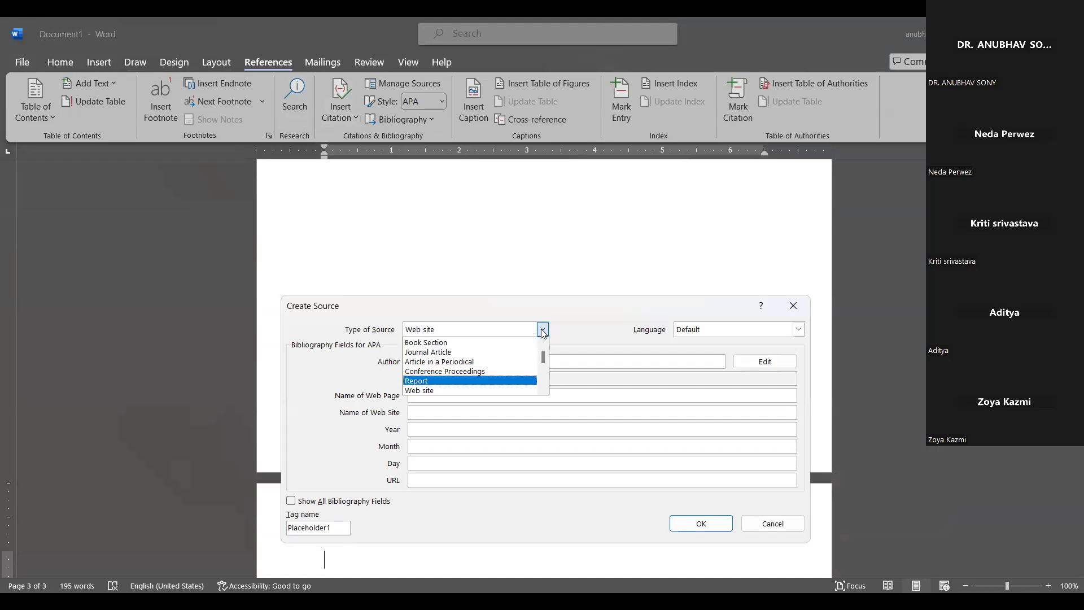
key("End")
key("Home")
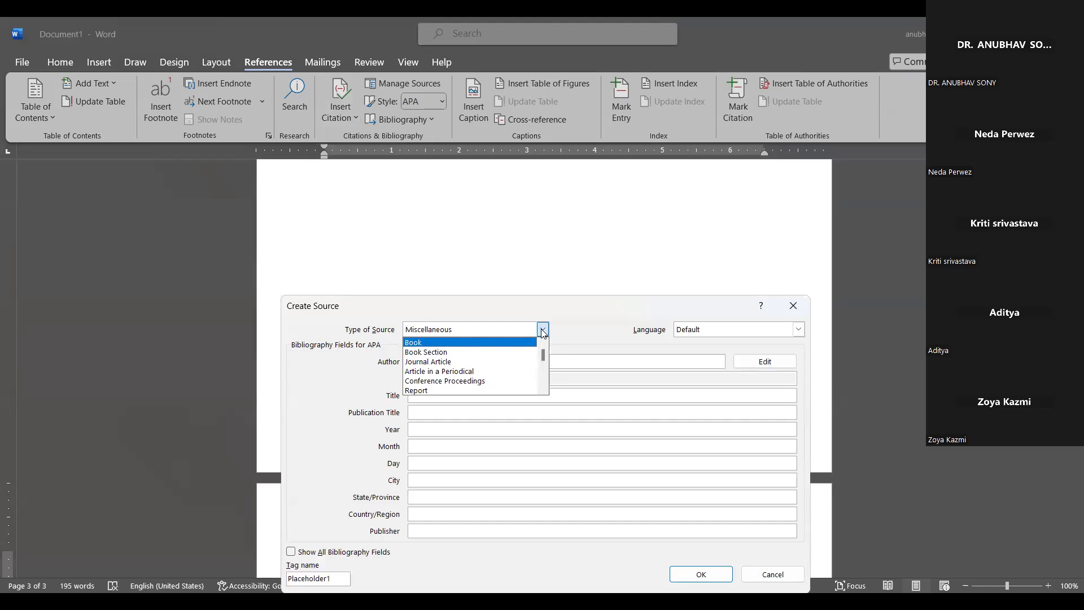
left_click(479, 361)
left_click(470, 361)
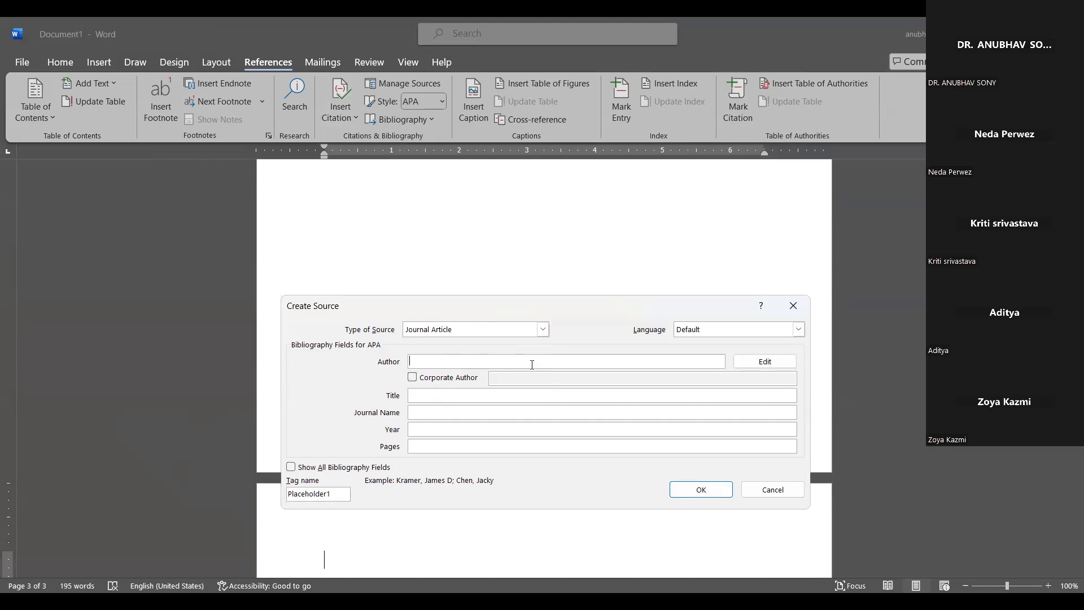
left_click(450, 380)
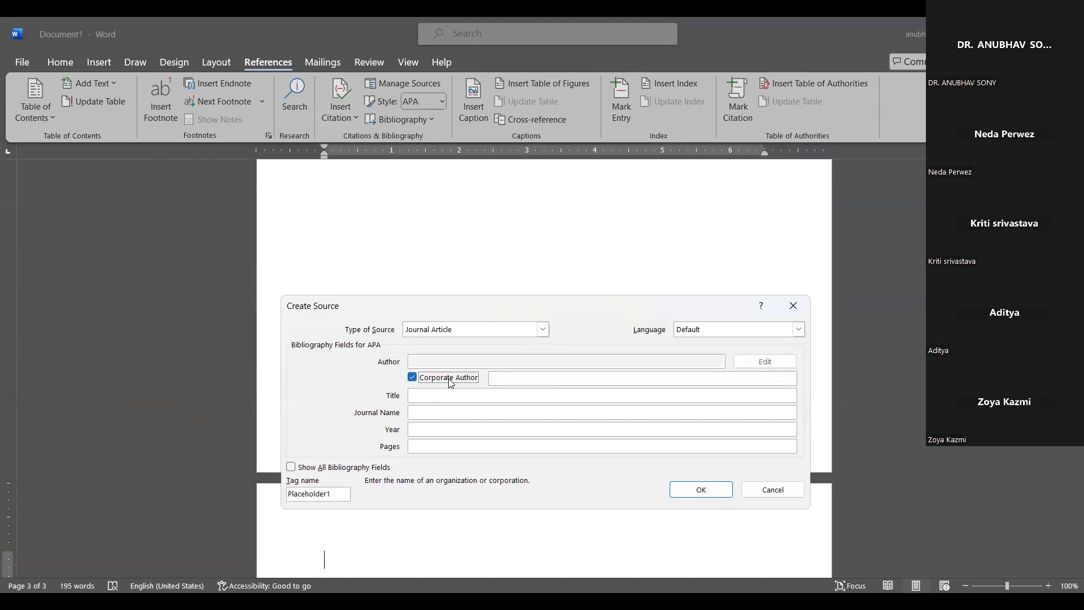
left_click(418, 380)
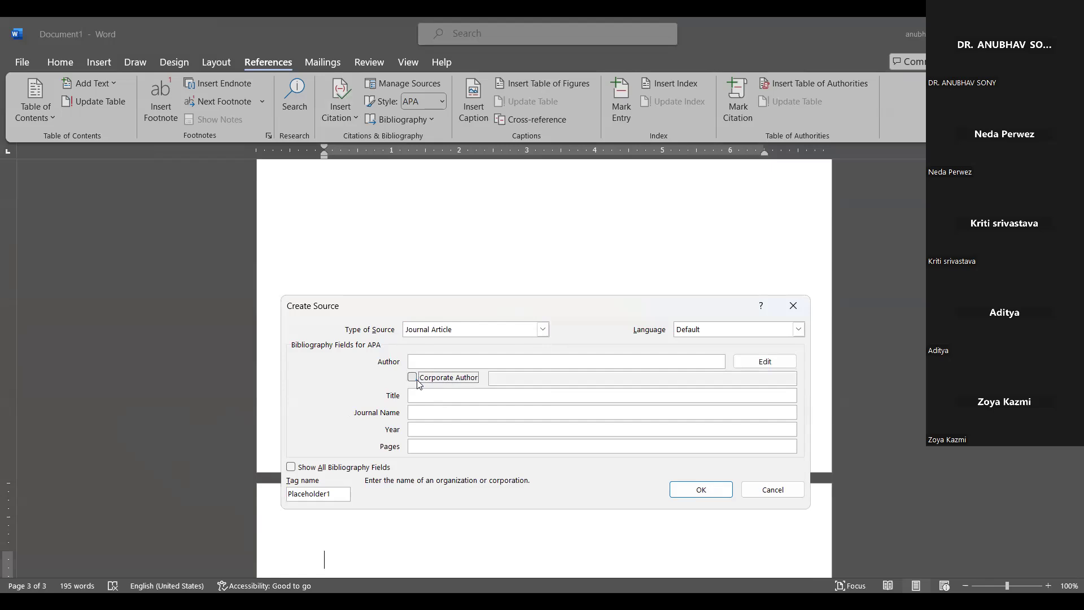
Show all bibliography fields for the journal article source, look through the additional ones, and discard the new source
left_click(419, 394)
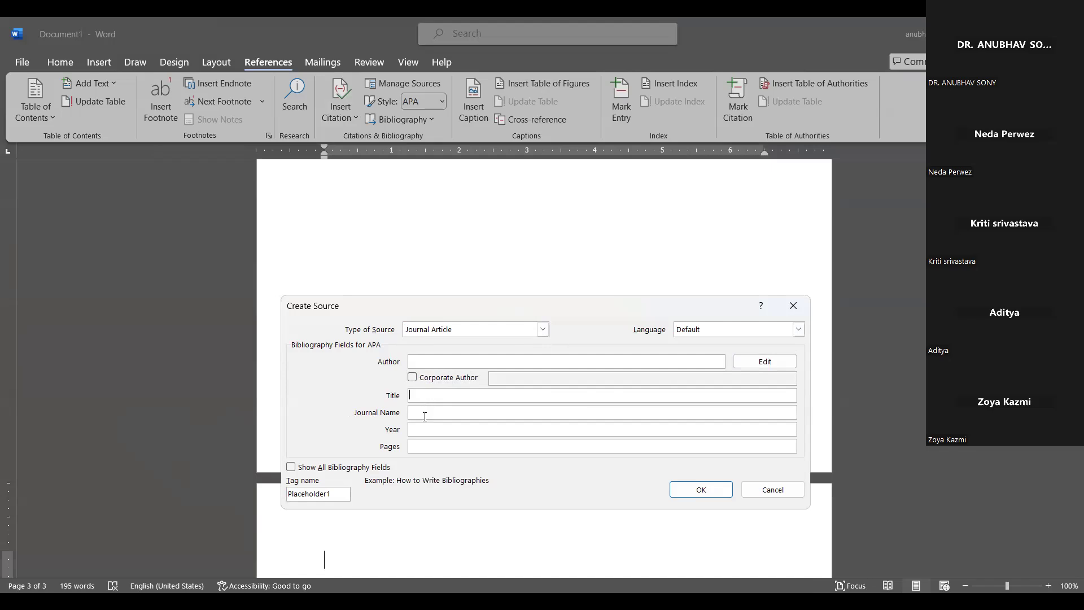
left_click(361, 469)
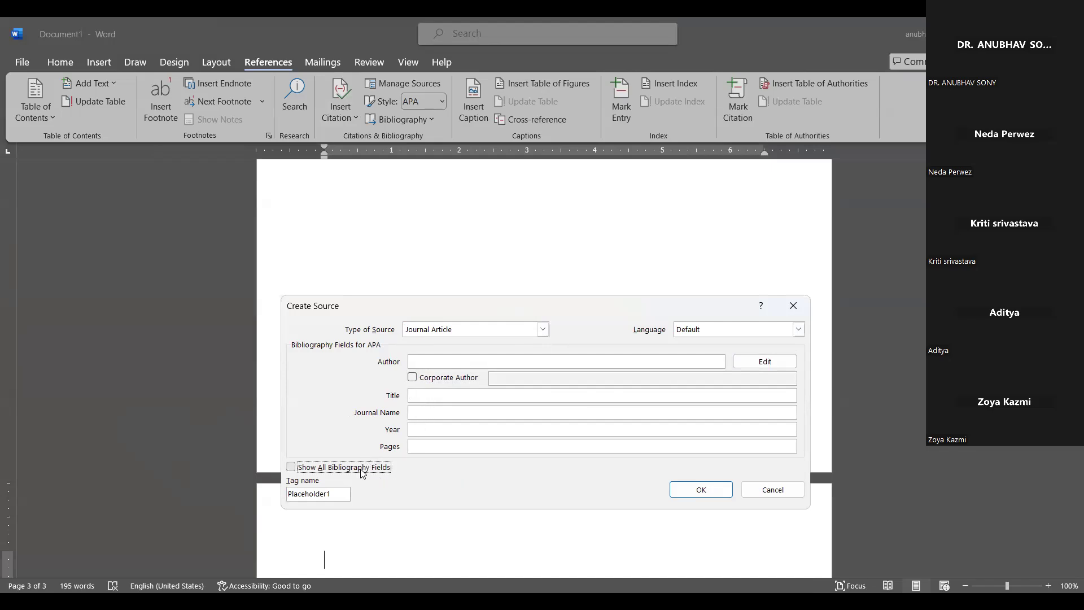
left_click_drag(790, 401, 795, 493)
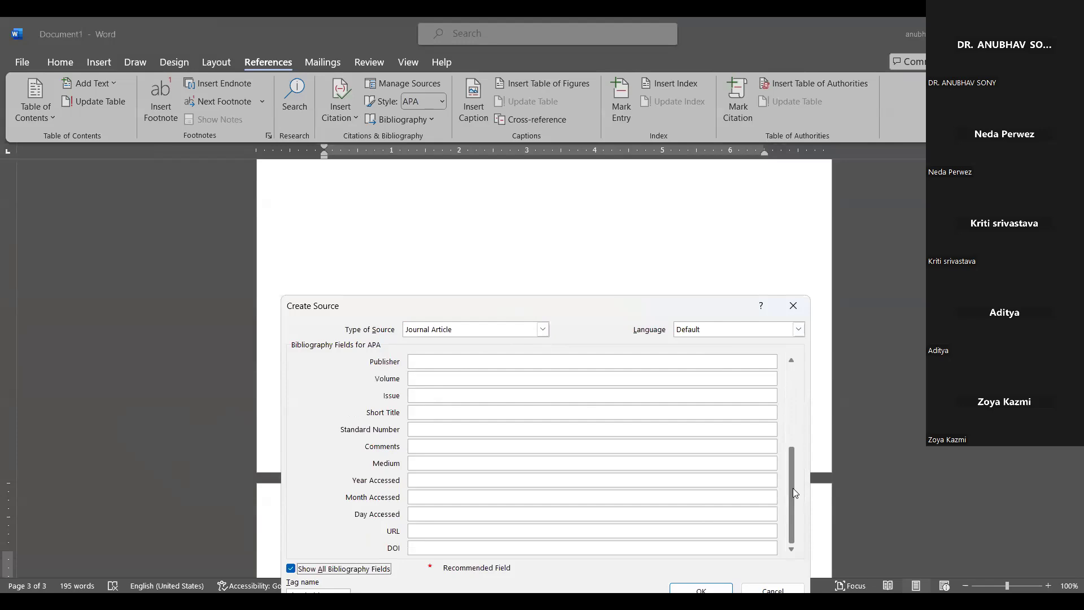
left_click(425, 500)
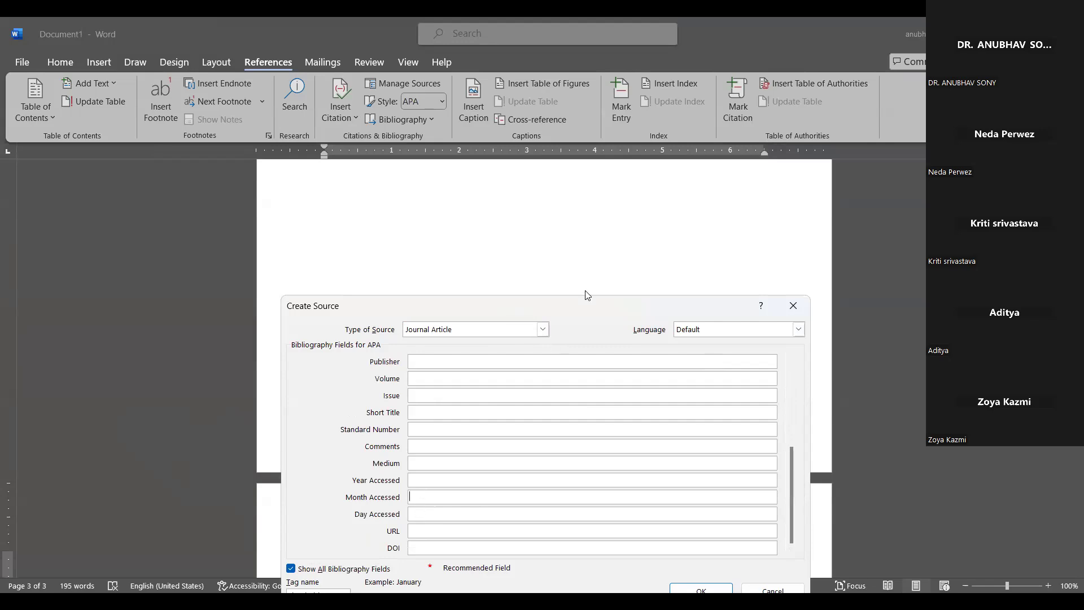
left_click_drag(585, 308, 468, 222)
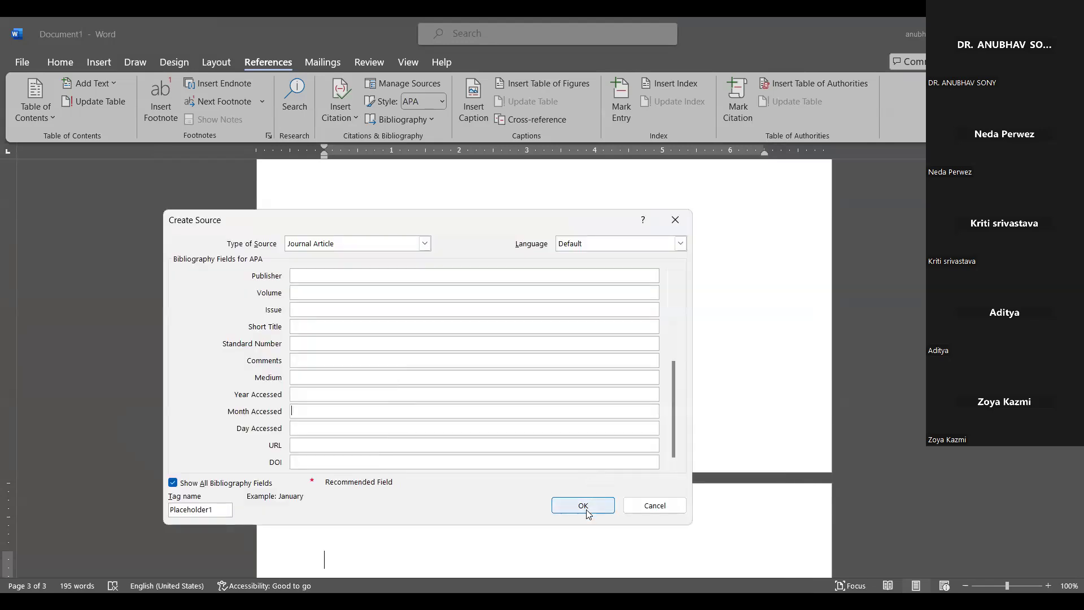
left_click(658, 507)
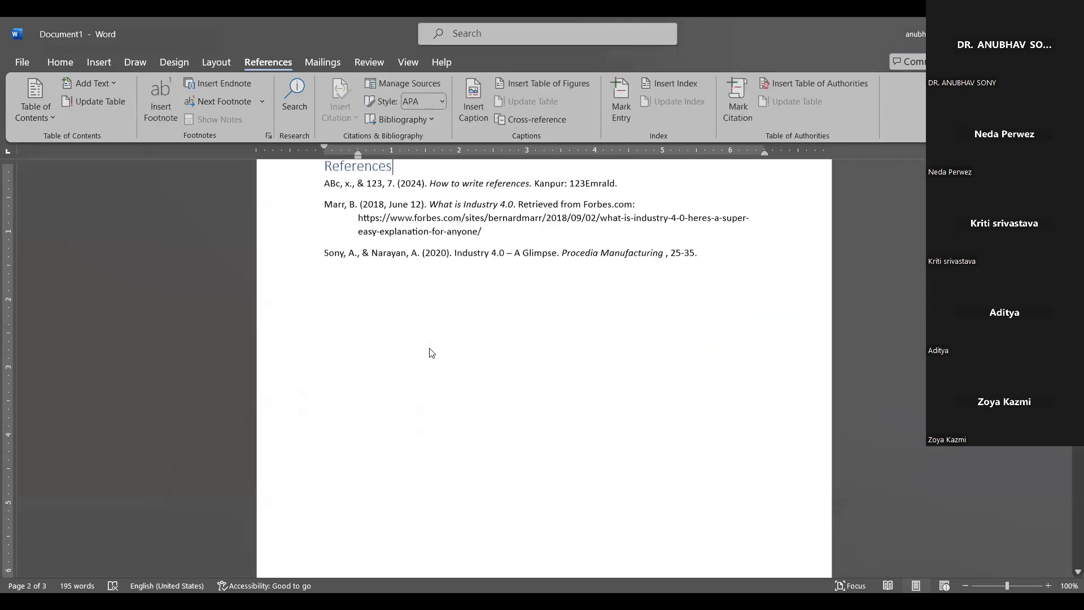
Return to the References heading and view the available table of contents layouts without inserting one
scroll(431, 350, "up", 7)
scroll(430, 348, "down", 2)
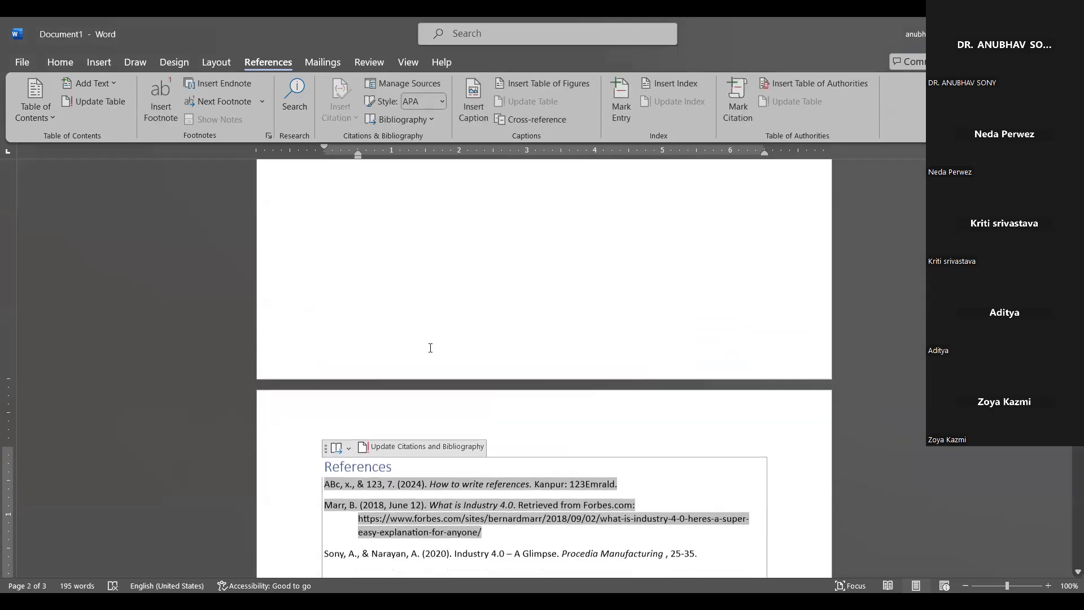
key("Down")
key("Up")
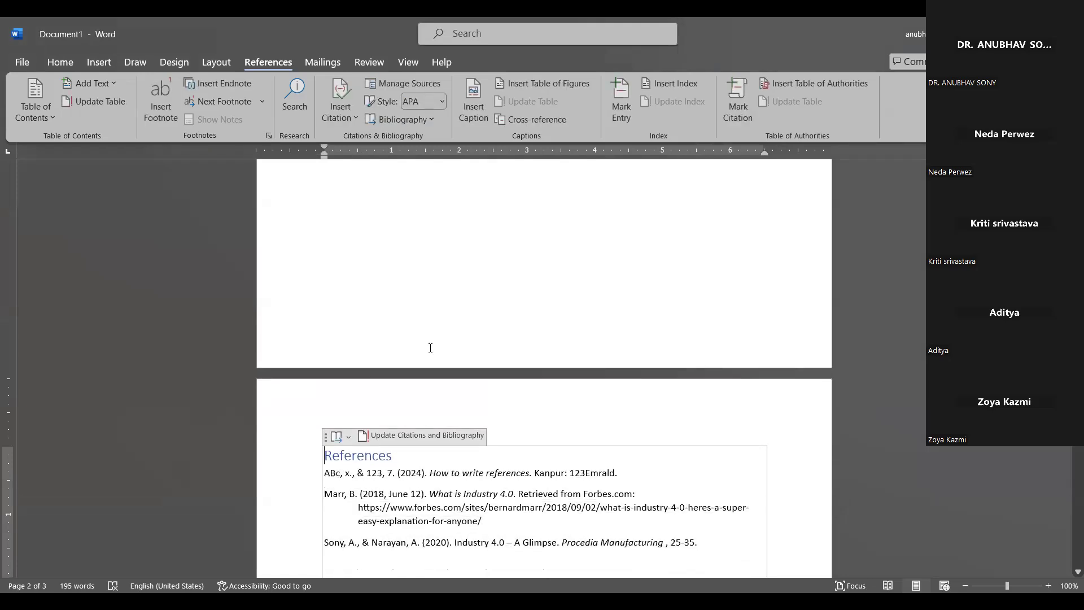
left_click(41, 116)
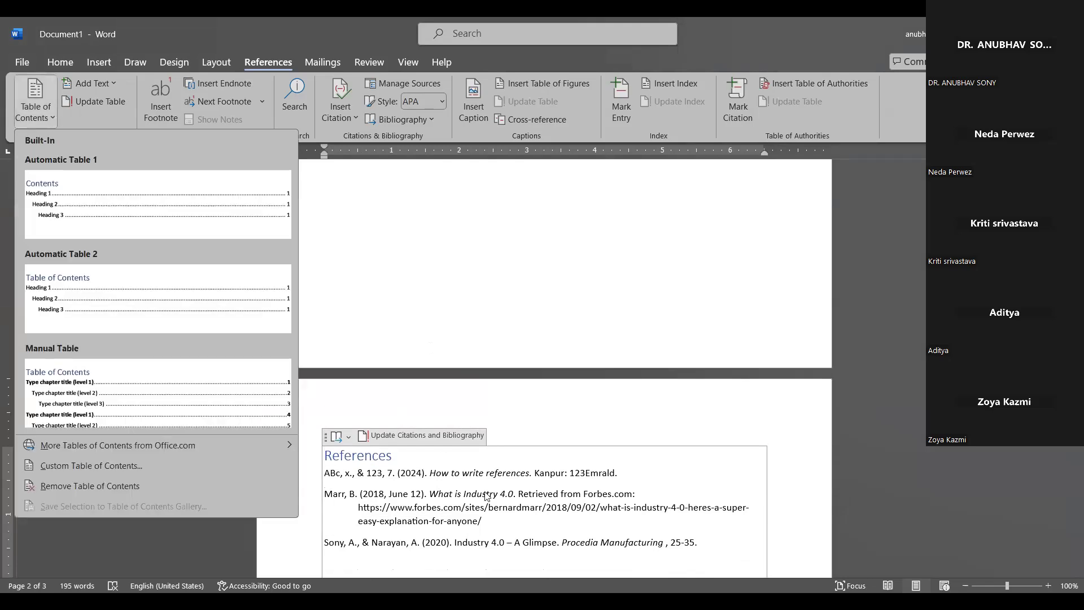
left_click(491, 511)
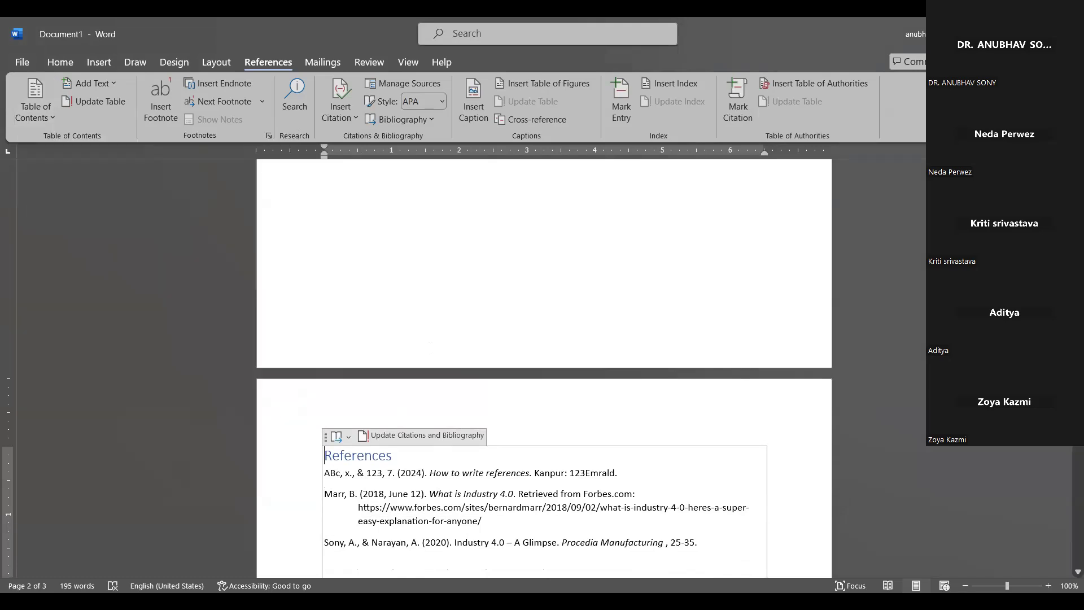
Review the cited text on the first page and the reference list on the second, ending on the empty line below the list
scroll(543, 367, "up", 5)
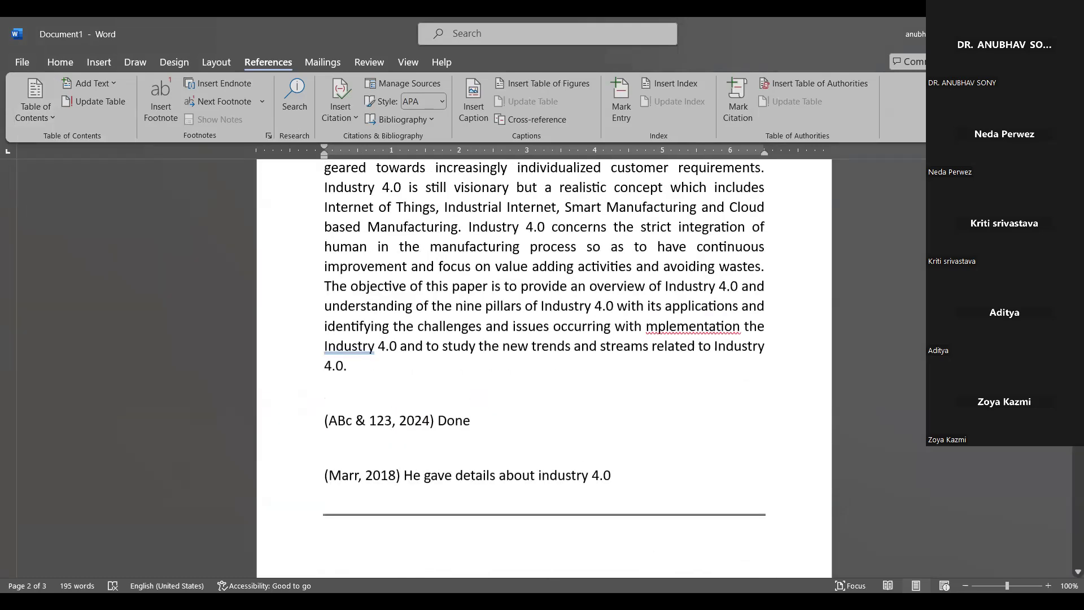
scroll(543, 367, "up", 3)
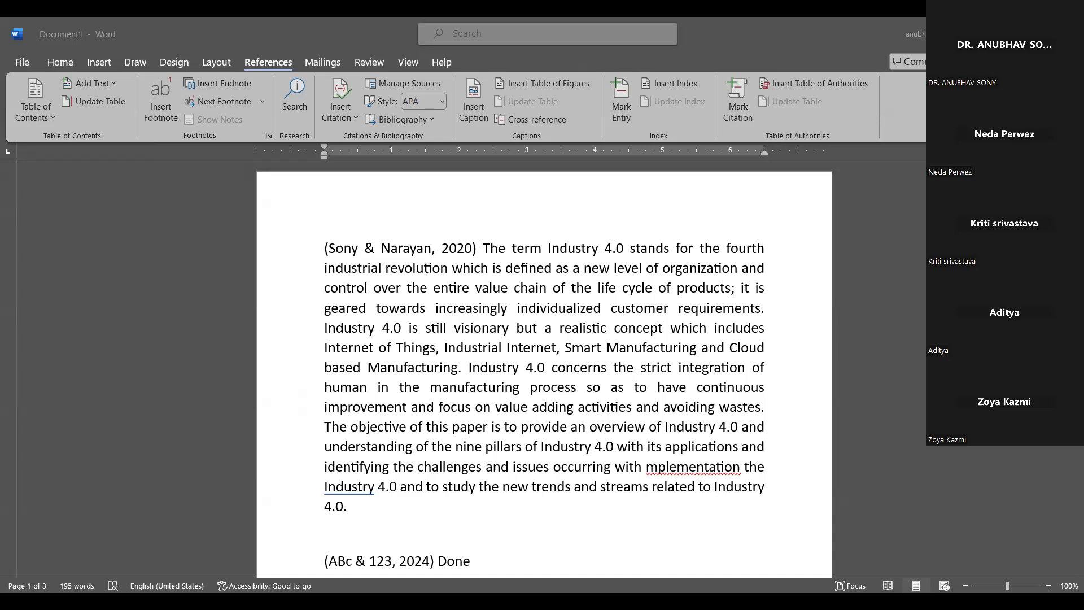
left_click(576, 531)
key("Down")
key("Down")
key("Down")
key("Down")
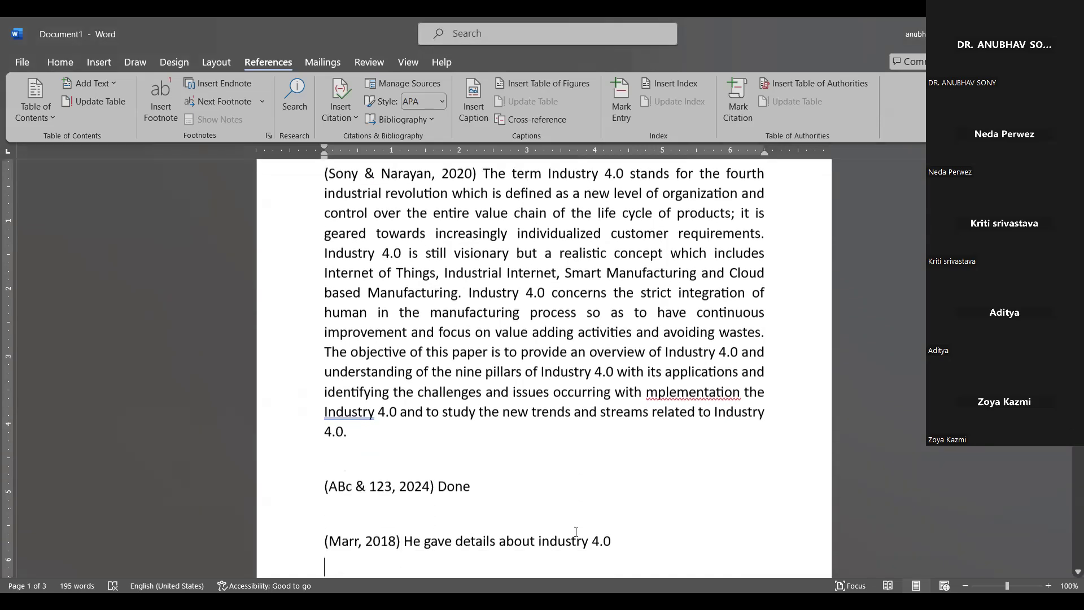
scroll(576, 532, "down", 15)
scroll(575, 532, "up", 10)
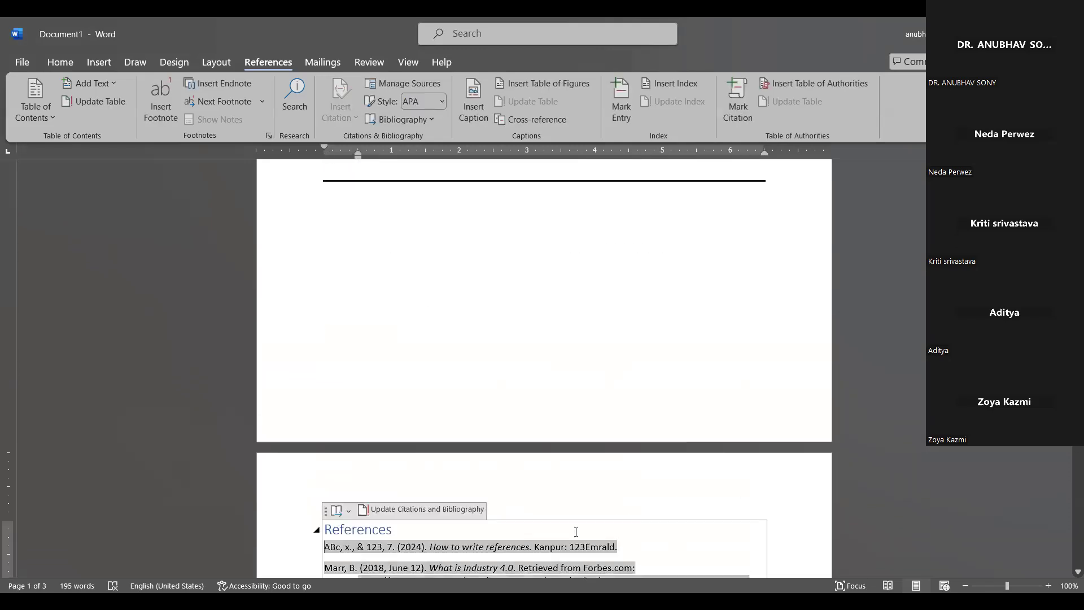
key("Down")
key("Down")
key("Down")
key("Down")
key("Down")
key("Down")
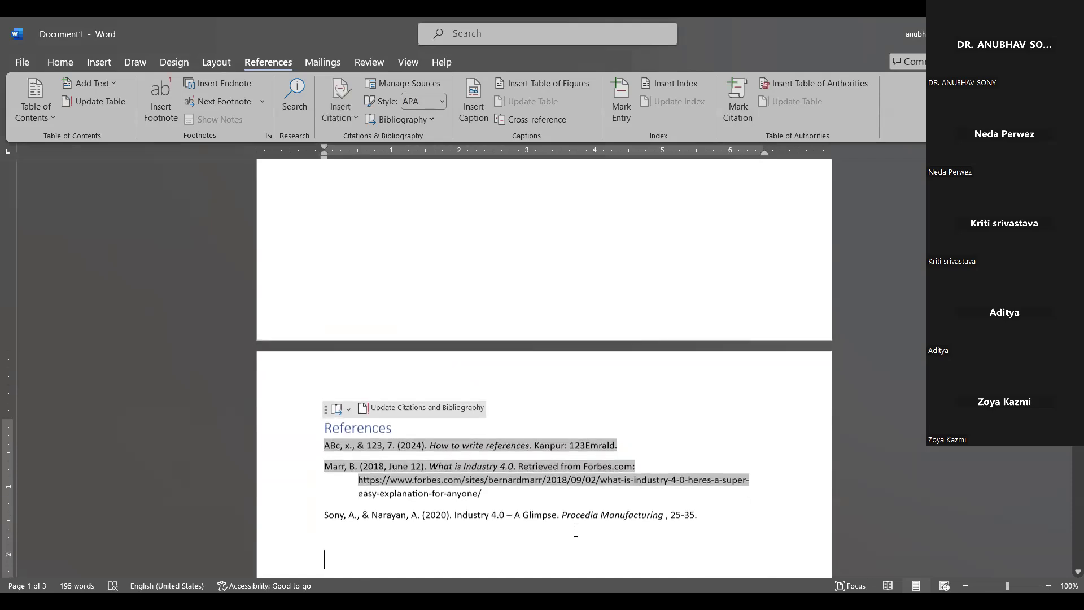